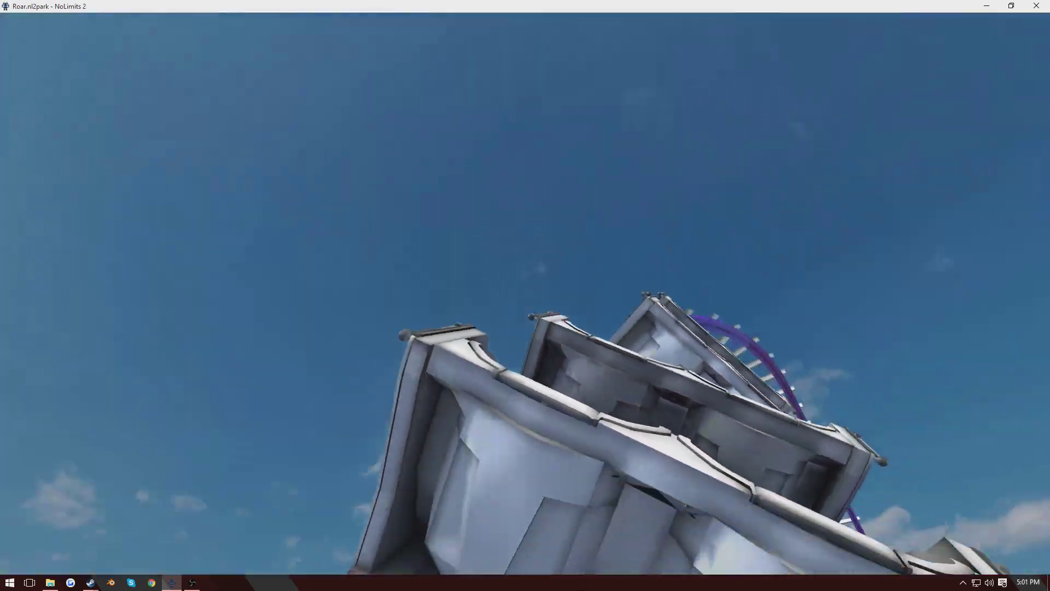
# - View the coaster in the ride simulation and switch the Roar park to the editor
pyautogui.press('f')
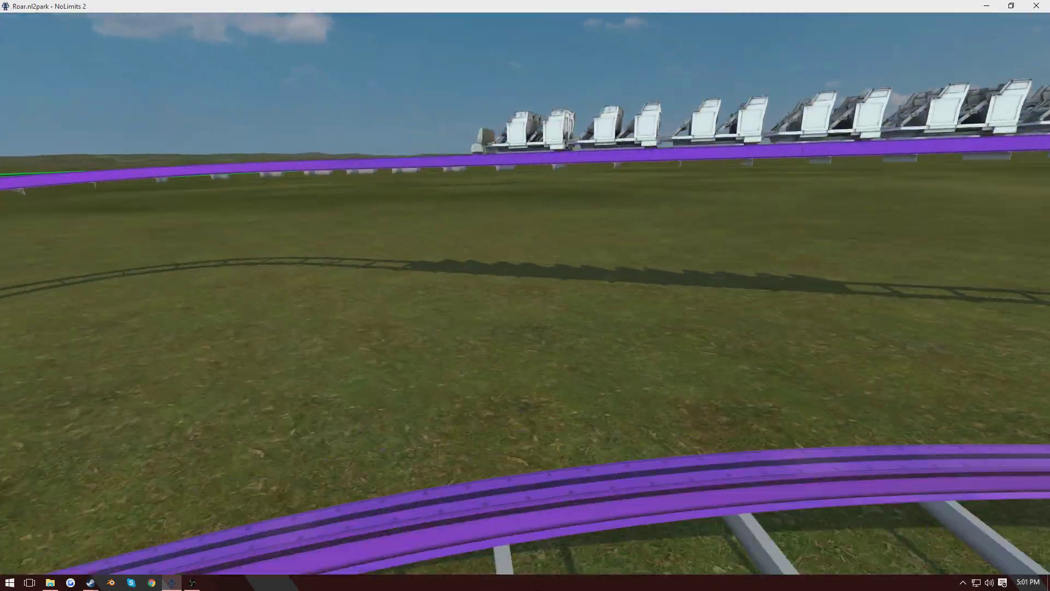
pyautogui.press('w')
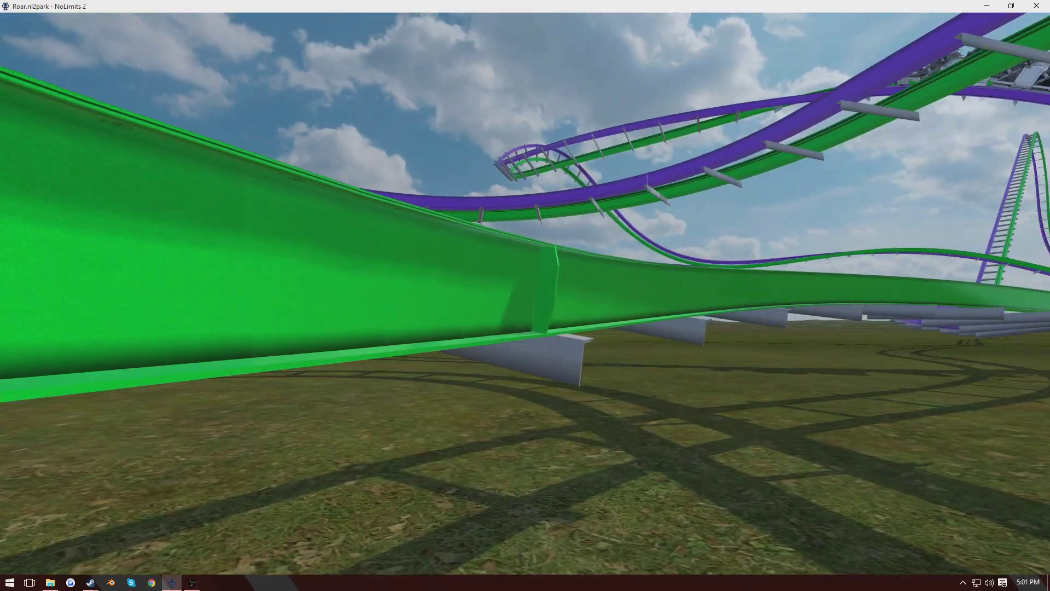
pyautogui.press('s')
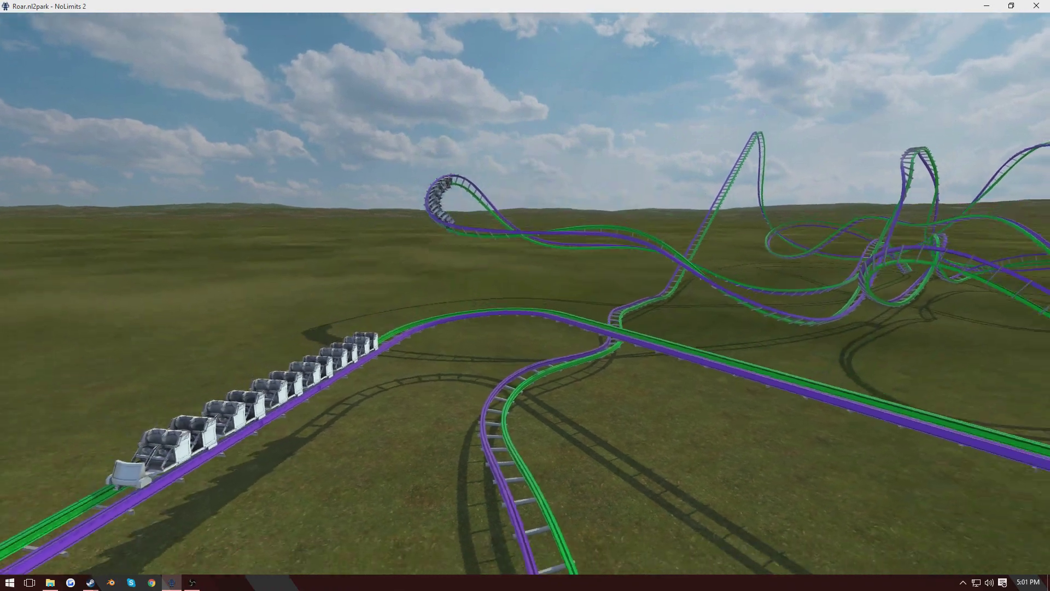
pyautogui.press('s')
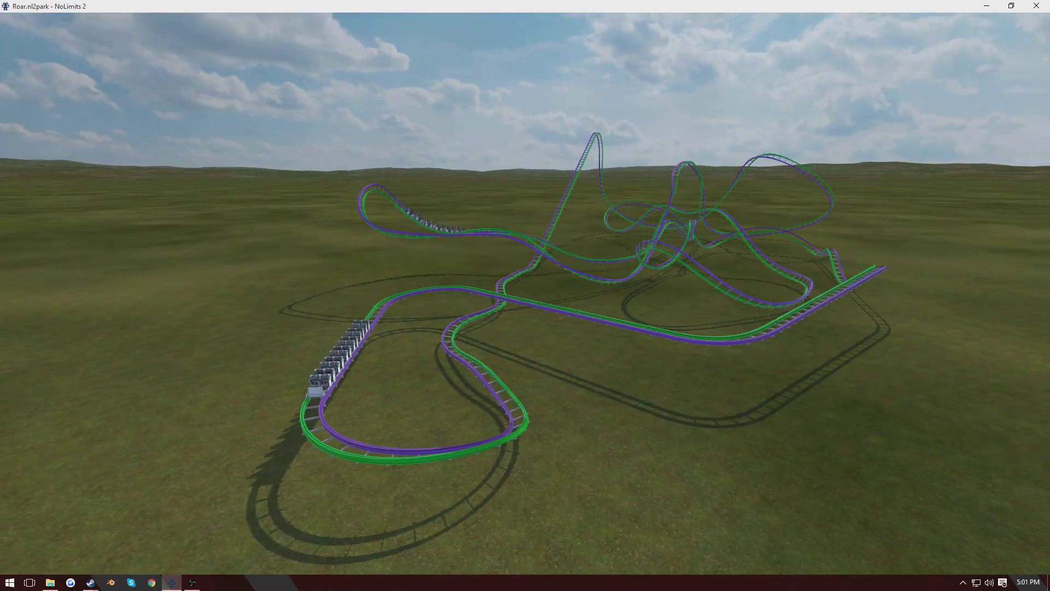
pyautogui.press('Escape')
pyautogui.click(438, 498)
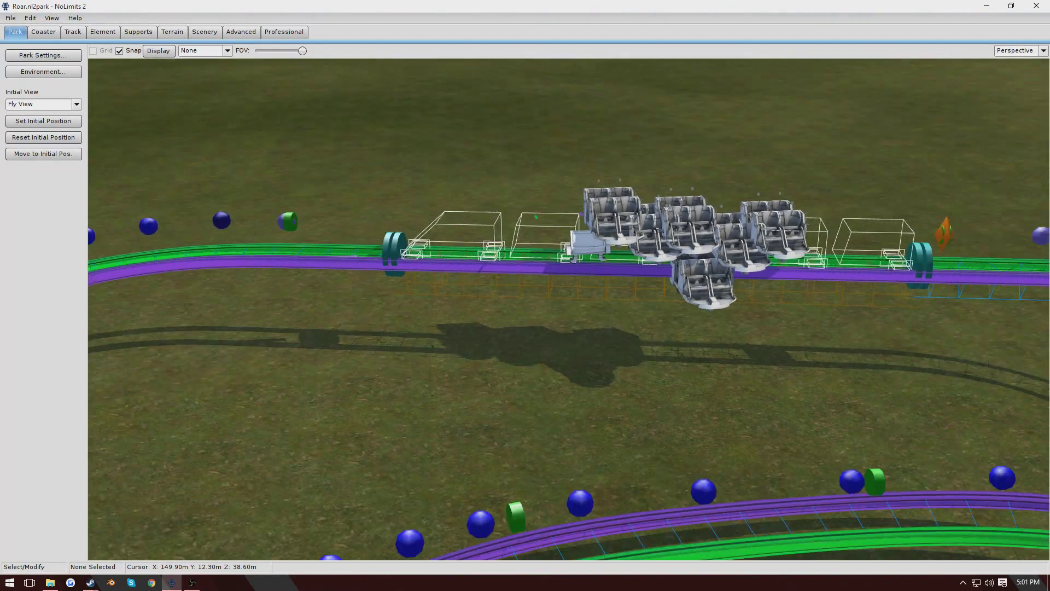
# - Examine the coaster's green and purple custom rails, trains and overall layout from several angles
pyautogui.press('s')
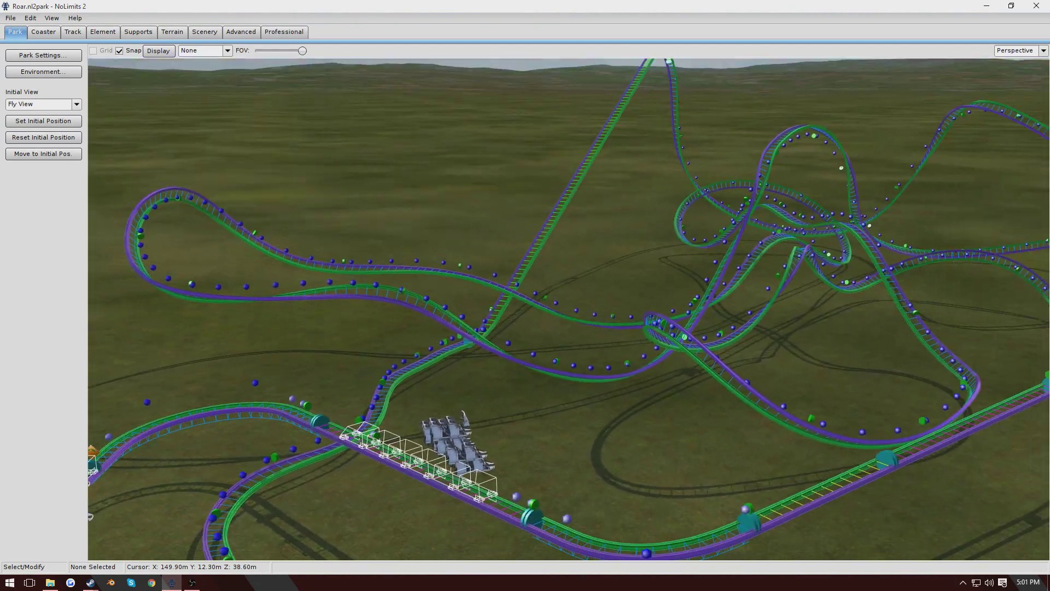
pyautogui.press('w')
pyautogui.press('w')
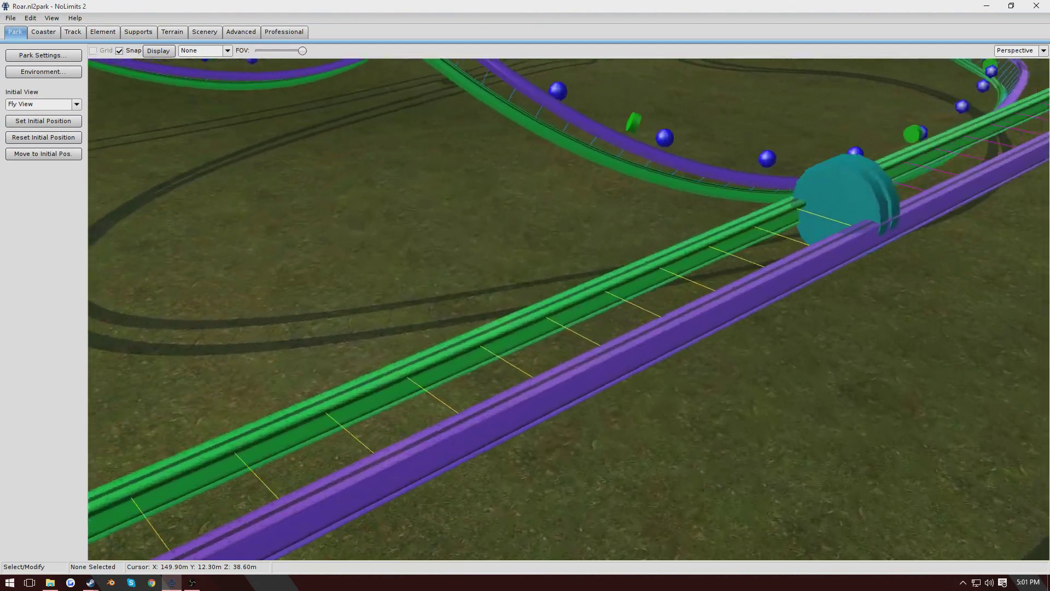
pyautogui.press('s')
pyautogui.press('w')
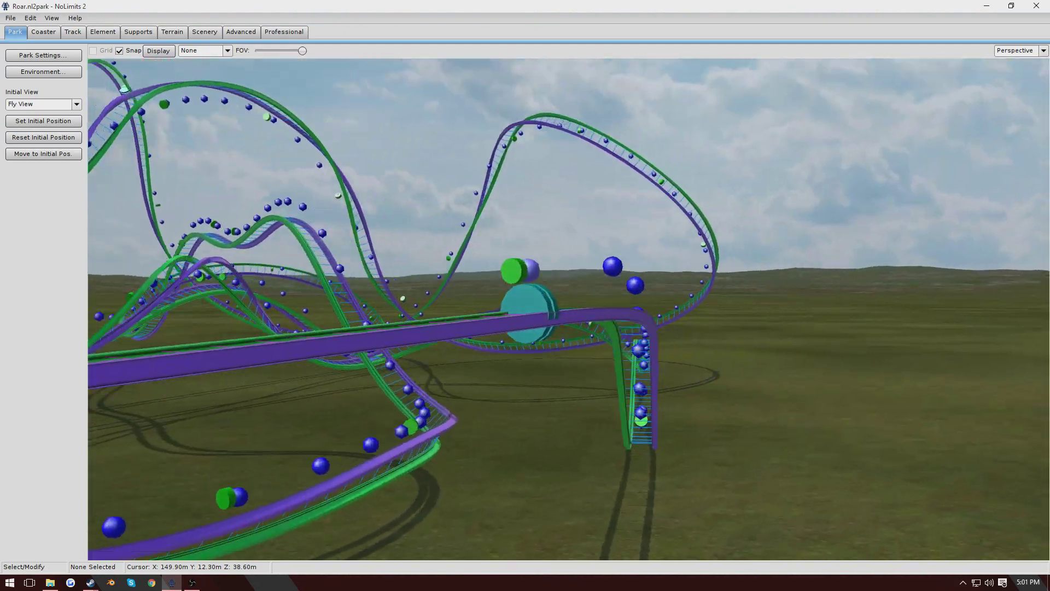
pyautogui.press('w')
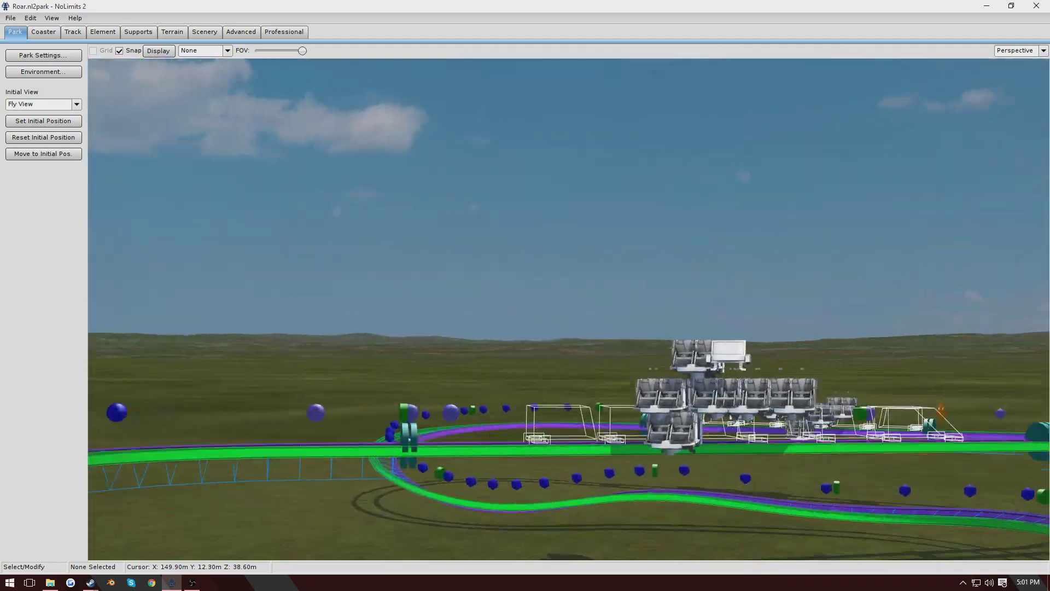
pyautogui.press('w')
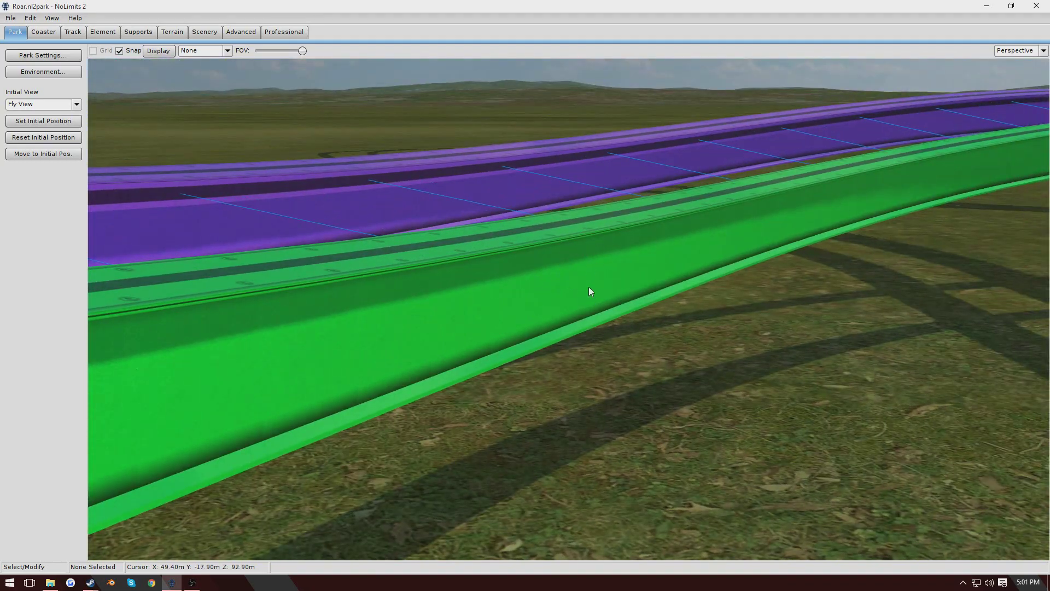
pyautogui.moveTo(588, 286); pyautogui.dragTo(856, 290, button='right')
pyautogui.press('w')
pyautogui.press('s')
pyautogui.press('w')
pyautogui.press('w')
pyautogui.press('w')
pyautogui.press('s')
pyautogui.press('s')
pyautogui.moveTo(470, 285); pyautogui.dragTo(551, 307, button='right')
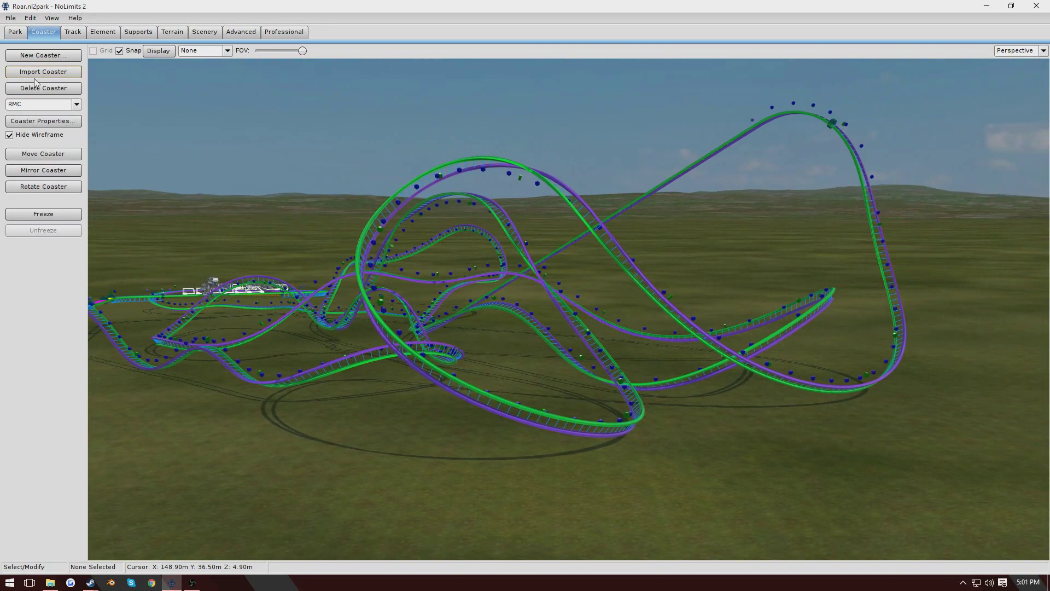
pyautogui.click(35, 72)
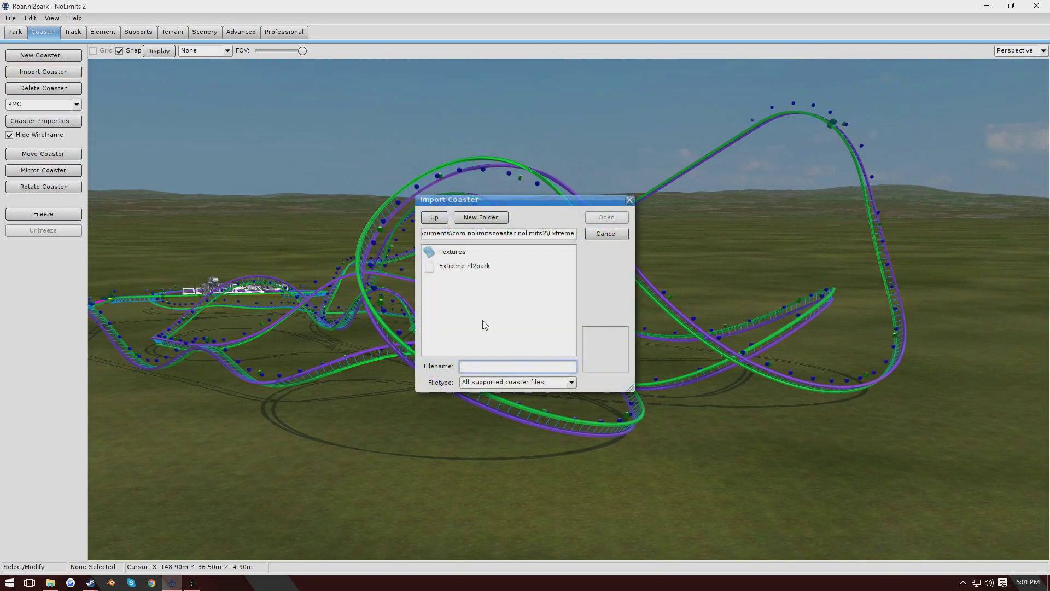
pyautogui.click(605, 234)
pyautogui.press('w')
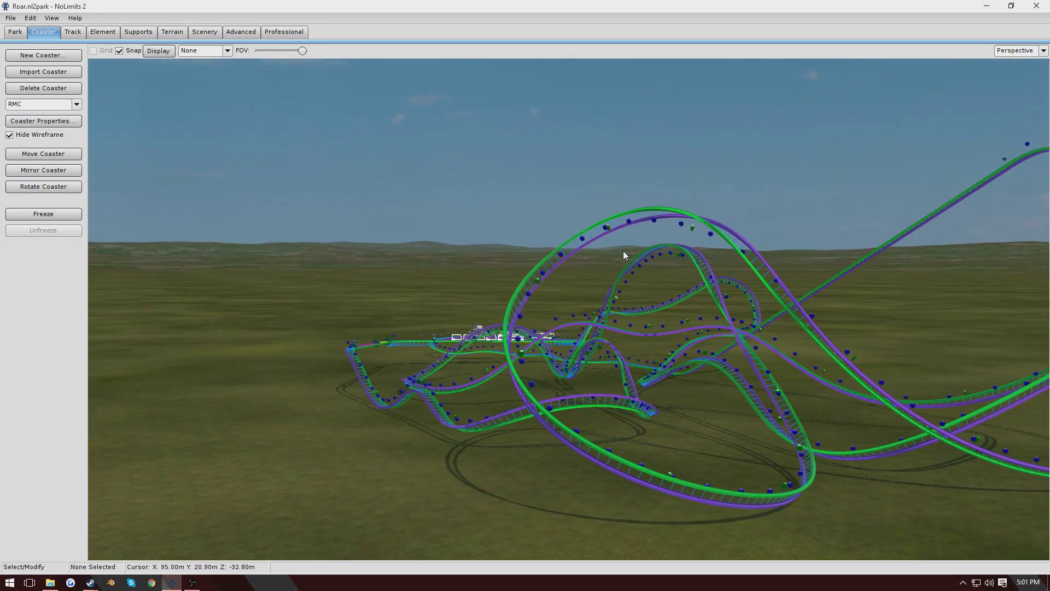
# - Hide the track's vertices, roll points and separators, and delete the green and purple rail objects from the coaster
pyautogui.click(156, 52)
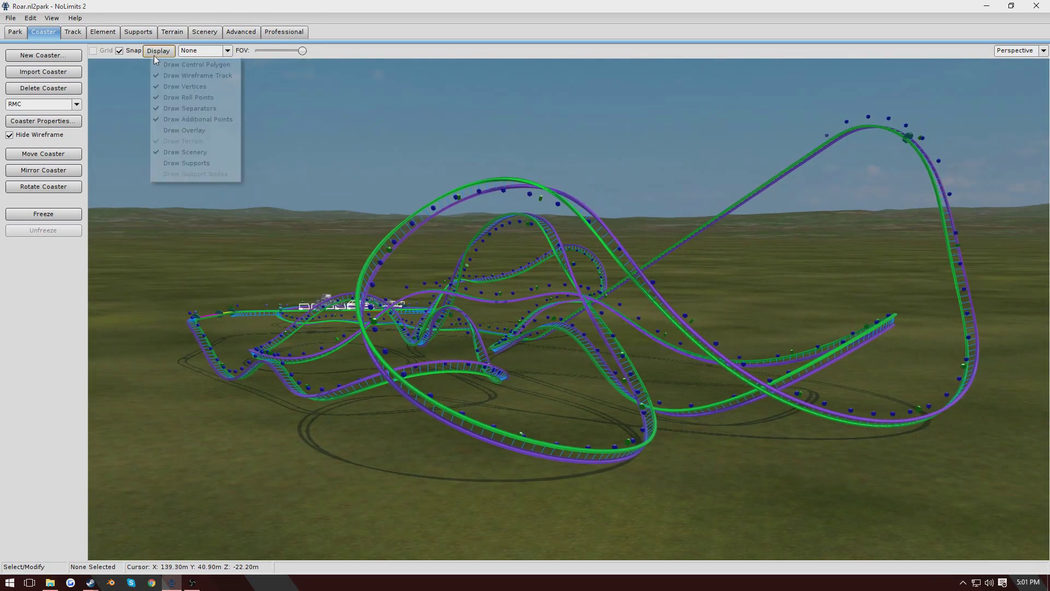
pyautogui.click(171, 94)
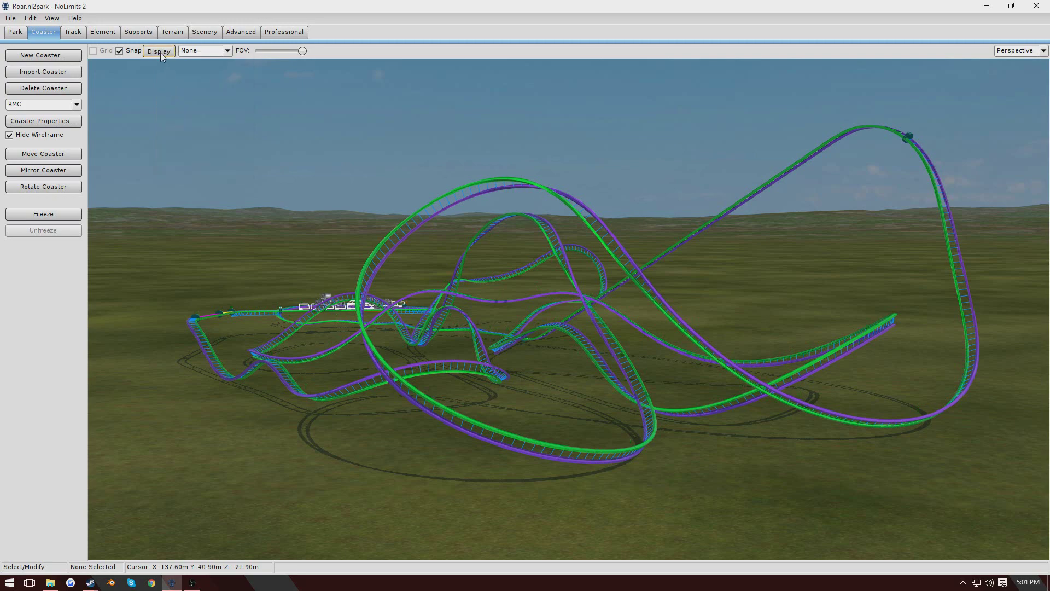
pyautogui.click(160, 51)
pyautogui.click(189, 106)
pyautogui.press('Delete')
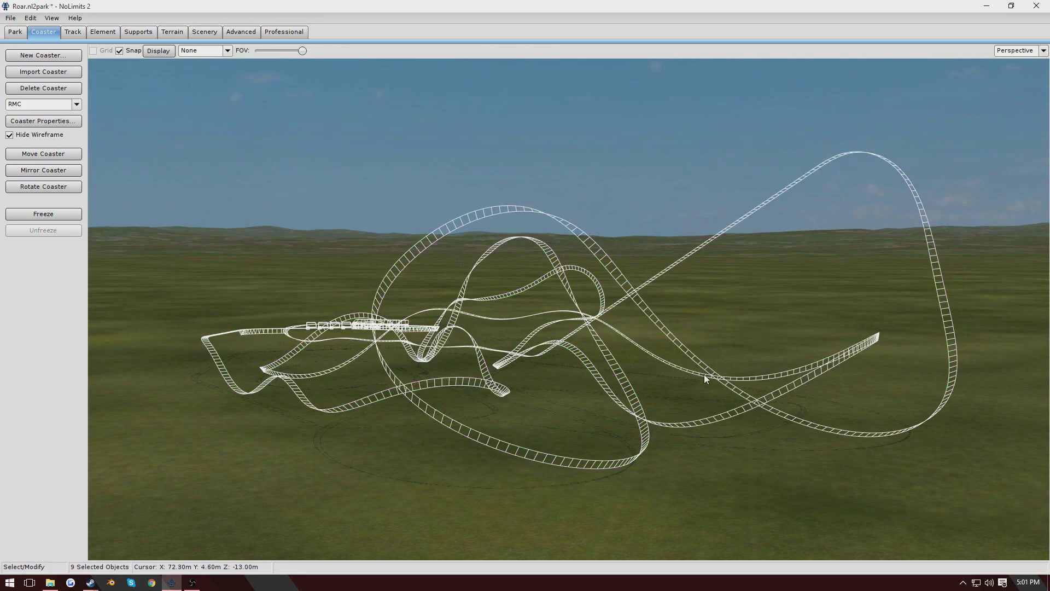
pyautogui.click(622, 295)
# - Examine the bare wireframe track from several angles to check that no custom rails remain
pyautogui.press('w')
pyautogui.moveTo(622, 295)
pyautogui.mouseDown(button='right')
pyautogui.moveTo(547, 263)
pyautogui.moveTo(536, 284)
pyautogui.moveTo(493, 311)
pyautogui.moveTo(645, 312)
pyautogui.moveTo(651, 383)
pyautogui.moveTo(602, 372)
pyautogui.moveTo(662, 367)
pyautogui.moveTo(864, 181)
pyautogui.moveTo(722, 224)
pyautogui.moveTo(629, 274)
pyautogui.moveTo(514, 241)
pyautogui.moveTo(465, 251)
pyautogui.moveTo(509, 279)
pyautogui.moveTo(640, 295)
pyautogui.moveTo(665, 290)
pyautogui.moveTo(656, 246)
pyautogui.moveTo(629, 257)
pyautogui.moveTo(620, 294)
pyautogui.mouseUp(button='right')
pyautogui.press('w')
pyautogui.press('s')
pyautogui.press('w')
pyautogui.press('w')
pyautogui.press('a')
pyautogui.press('s')
# - Load the preset A.nl2altpac in the Light Pattern Creator and generate the TopA files in Extreme\Textures, replacing existing ones
pyautogui.click(242, 33)
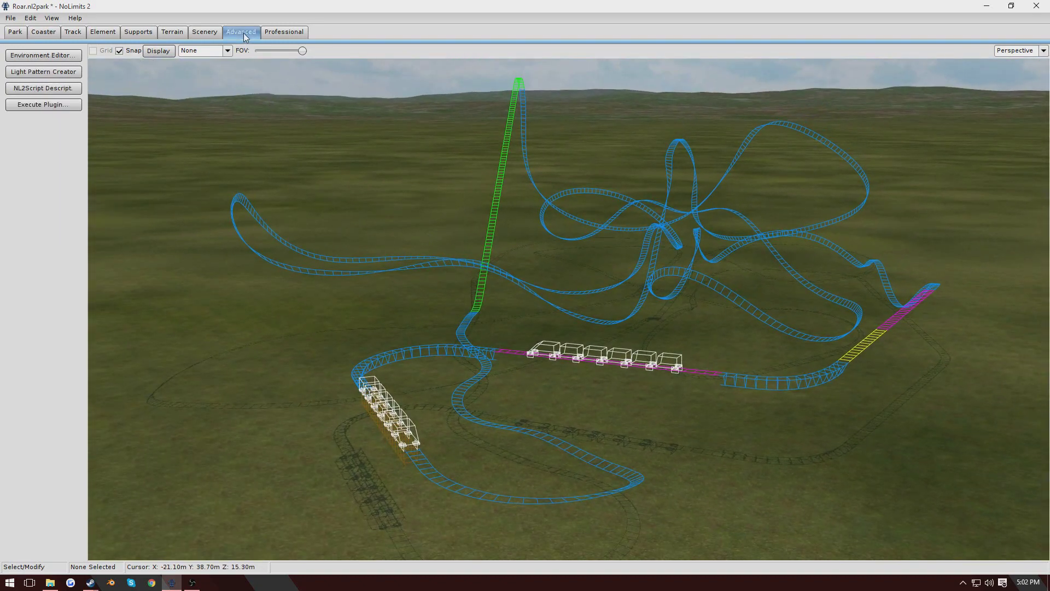
pyautogui.click(49, 77)
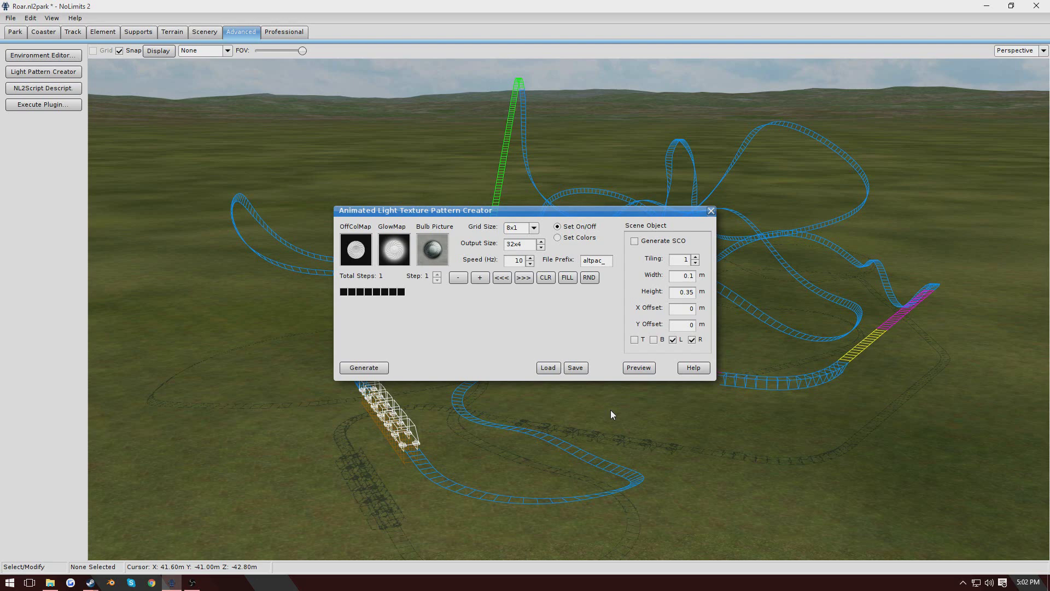
pyautogui.click(550, 372)
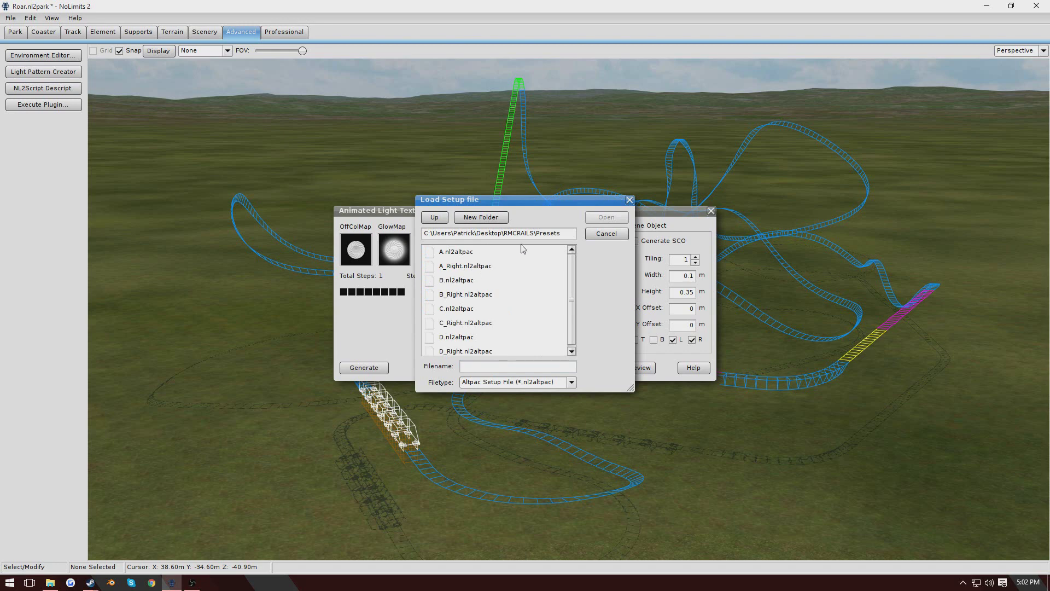
pyautogui.doubleClick(469, 255)
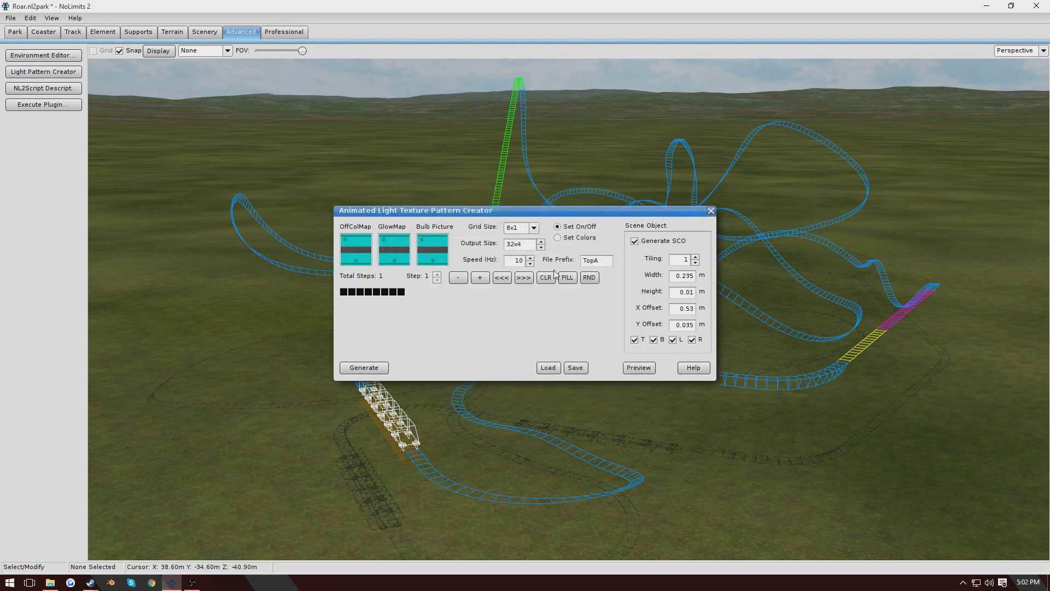
pyautogui.click(379, 370)
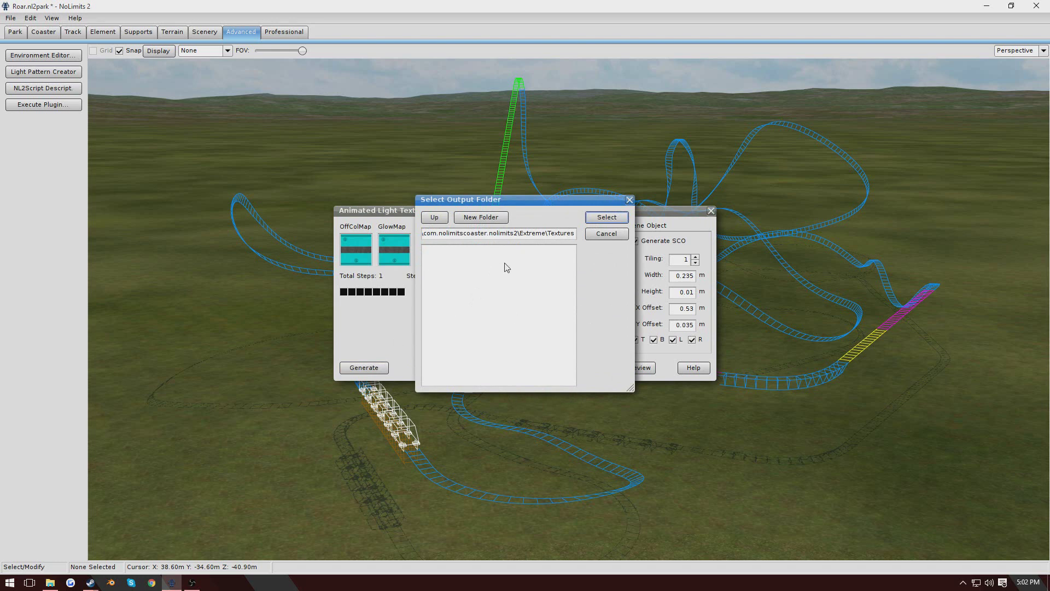
pyautogui.click(602, 218)
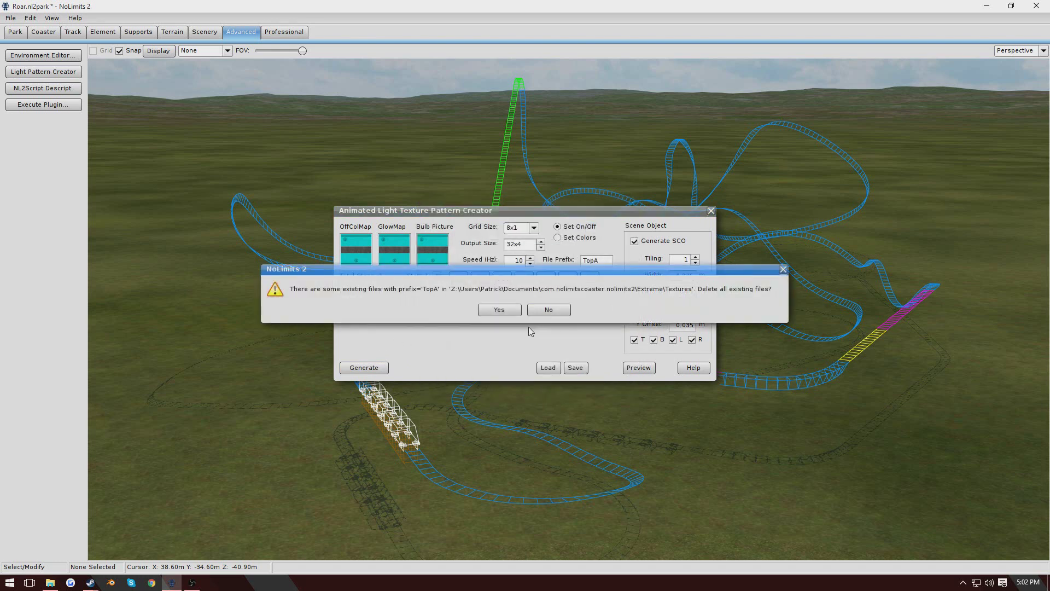
pyautogui.click(500, 309)
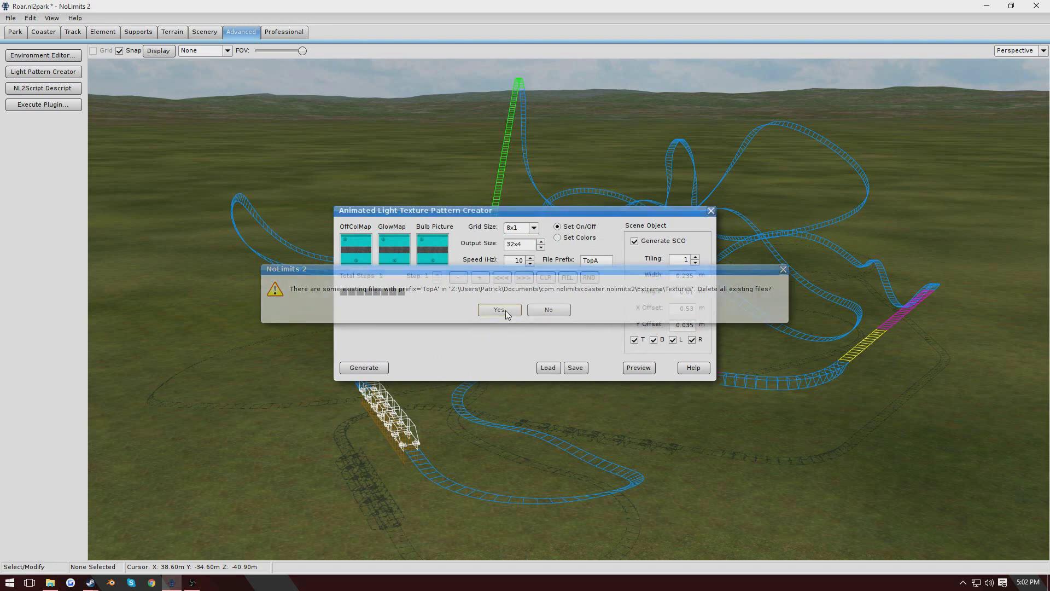
# - Load the preset A_Right.nl2altpac and generate the TopB files in Extreme\Textures, replacing existing ones
pyautogui.click(548, 368)
pyautogui.doubleClick(482, 272)
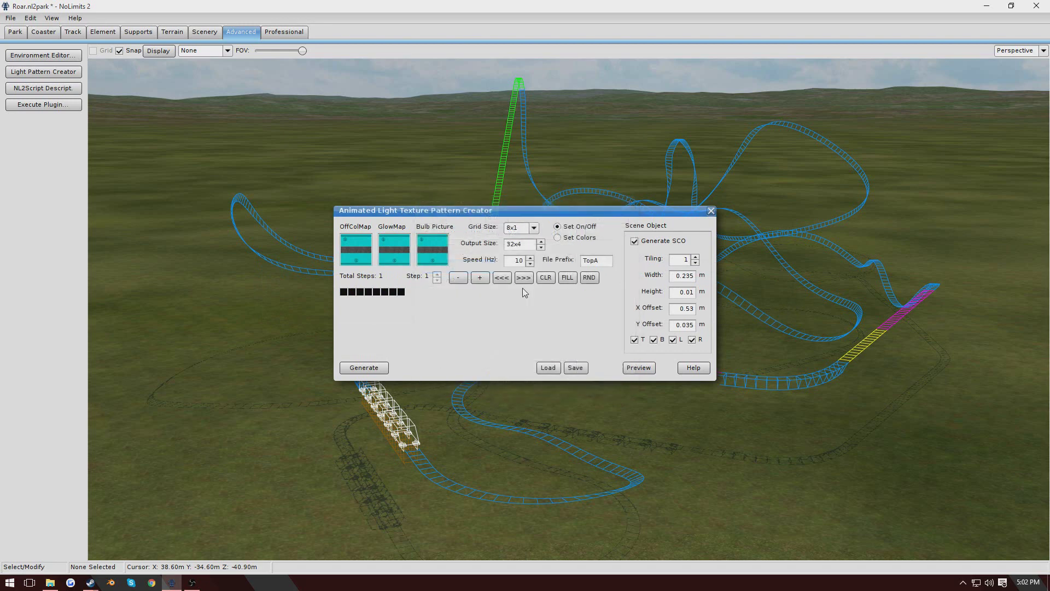
pyautogui.click(370, 367)
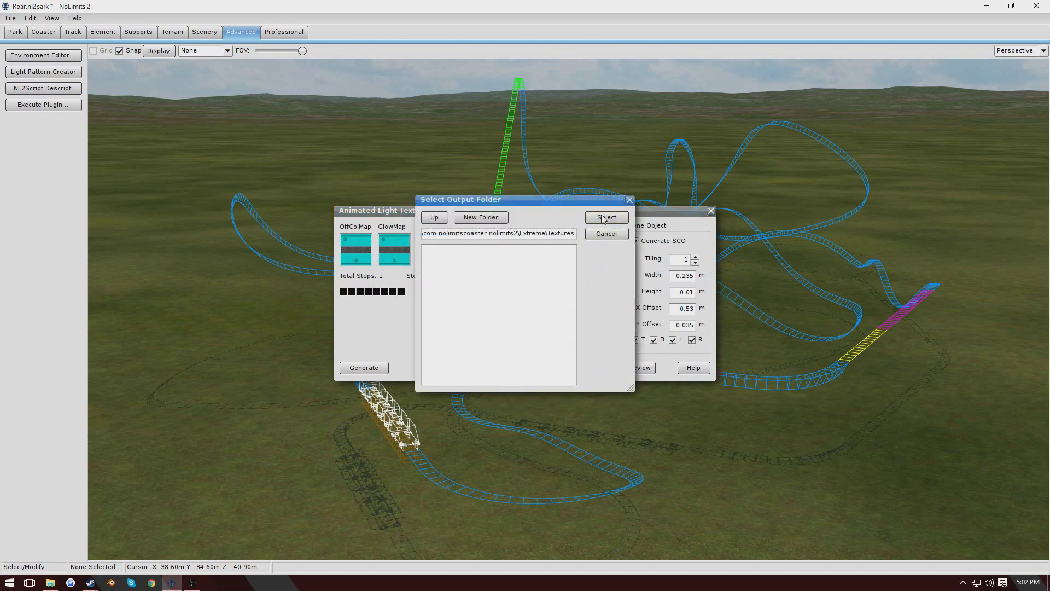
pyautogui.click(603, 218)
pyautogui.click(500, 310)
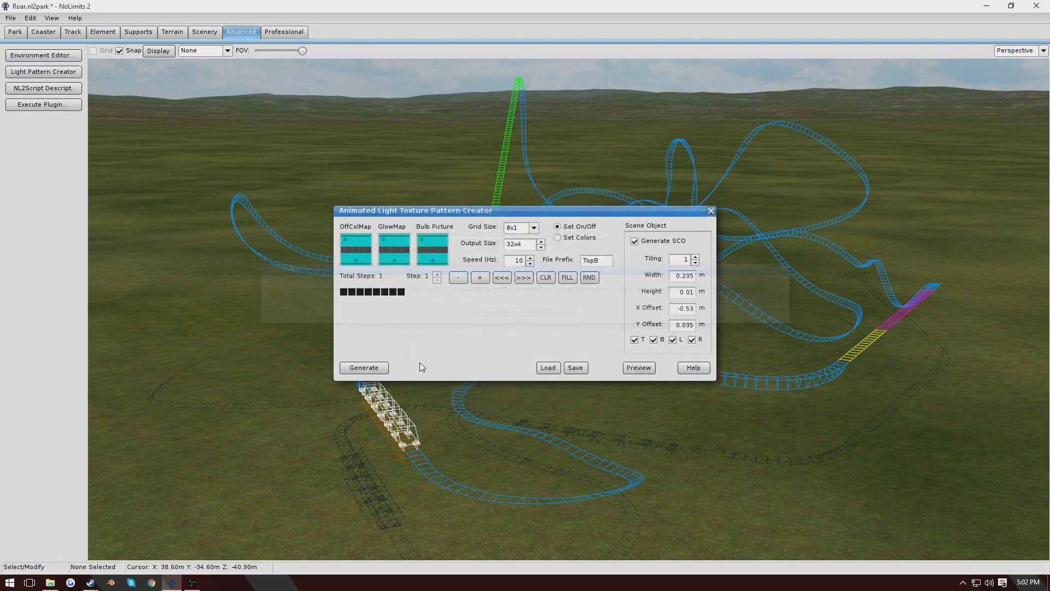
# - Load the presets B.nl2altpac and B_Right.nl2altpac in turn and generate each one's files in Extreme\Textures, replacing existing ones
pyautogui.click(547, 367)
pyautogui.doubleClick(485, 273)
pyautogui.click(363, 368)
pyautogui.click(605, 219)
pyautogui.click(500, 310)
pyautogui.click(547, 368)
pyautogui.doubleClick(478, 295)
pyautogui.click(365, 367)
pyautogui.click(605, 218)
pyautogui.click(499, 310)
# - Load the remaining presets from C.nl2altpac up to D.nl2altpac in turn and generate their files in Extreme\Textures
pyautogui.click(548, 368)
pyautogui.doubleClick(482, 316)
pyautogui.click(377, 368)
pyautogui.click(605, 219)
pyautogui.click(544, 366)
pyautogui.doubleClick(481, 252)
pyautogui.click(378, 367)
pyautogui.click(605, 219)
# - Load the preset D_Right.nl2altpac, generate the BottomB files in Extreme\Textures replacing existing ones, and close the pattern creator
pyautogui.click(539, 367)
pyautogui.doubleClick(482, 263)
pyautogui.click(378, 368)
pyautogui.click(605, 219)
pyautogui.click(514, 312)
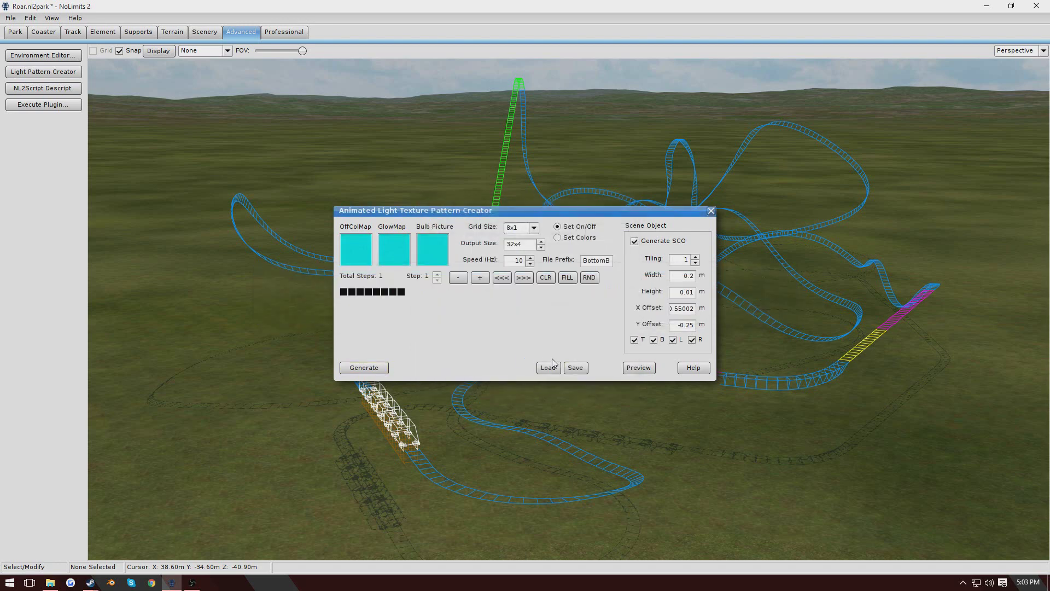
pyautogui.click(712, 212)
pyautogui.moveTo(694, 246)
pyautogui.mouseDown(button='middle')
pyautogui.moveTo(777, 227)
pyautogui.moveTo(684, 252)
pyautogui.mouseUp(button='middle')
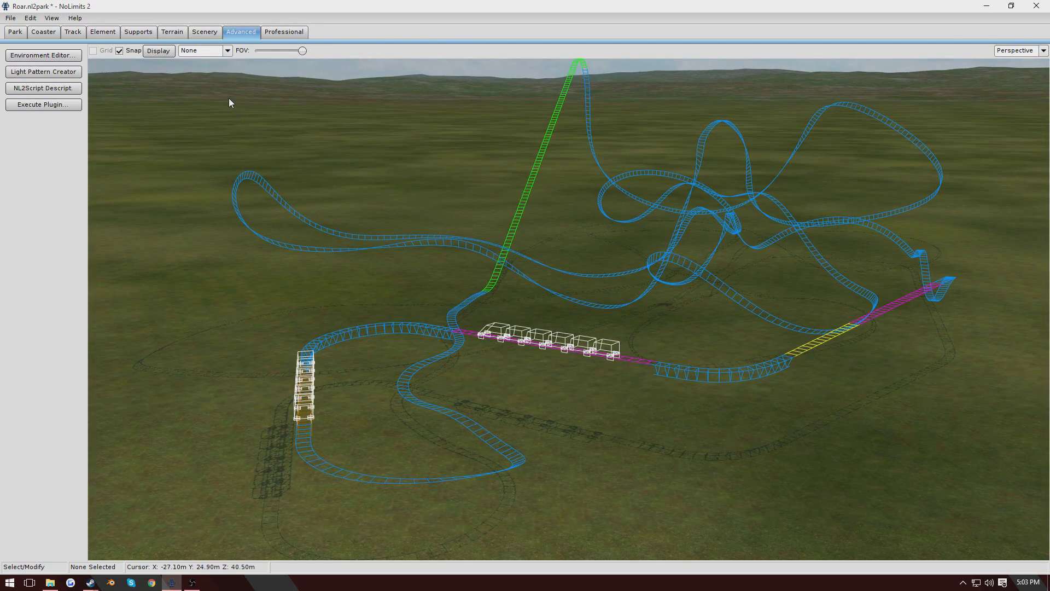
# - Choose BottomAsco from the Extreme\Textures folder as a scene object for the park
pyautogui.click(204, 33)
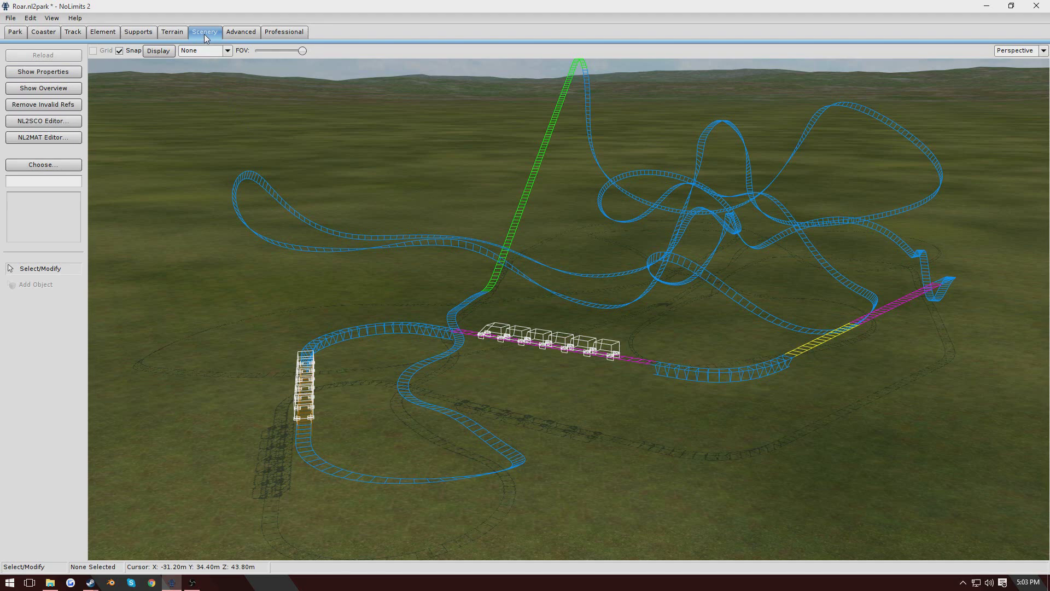
pyautogui.click(72, 166)
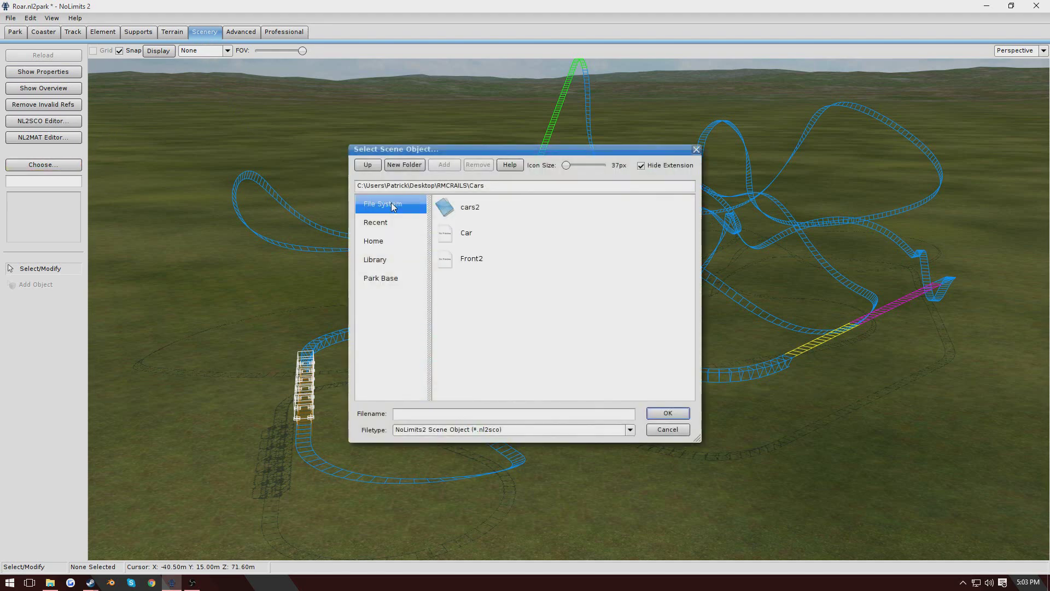
pyautogui.click(390, 280)
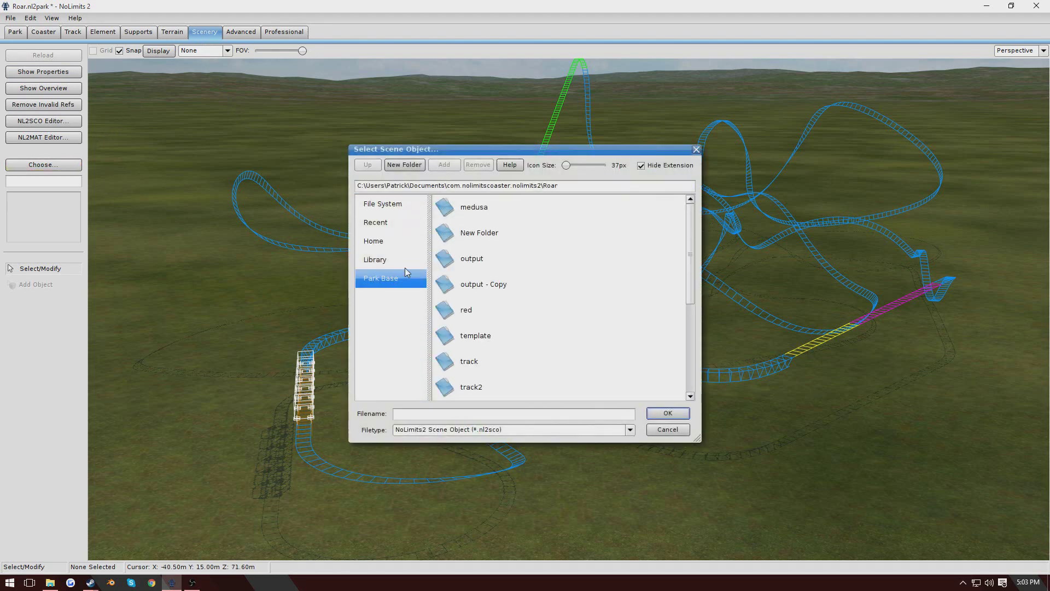
pyautogui.doubleClick(496, 240)
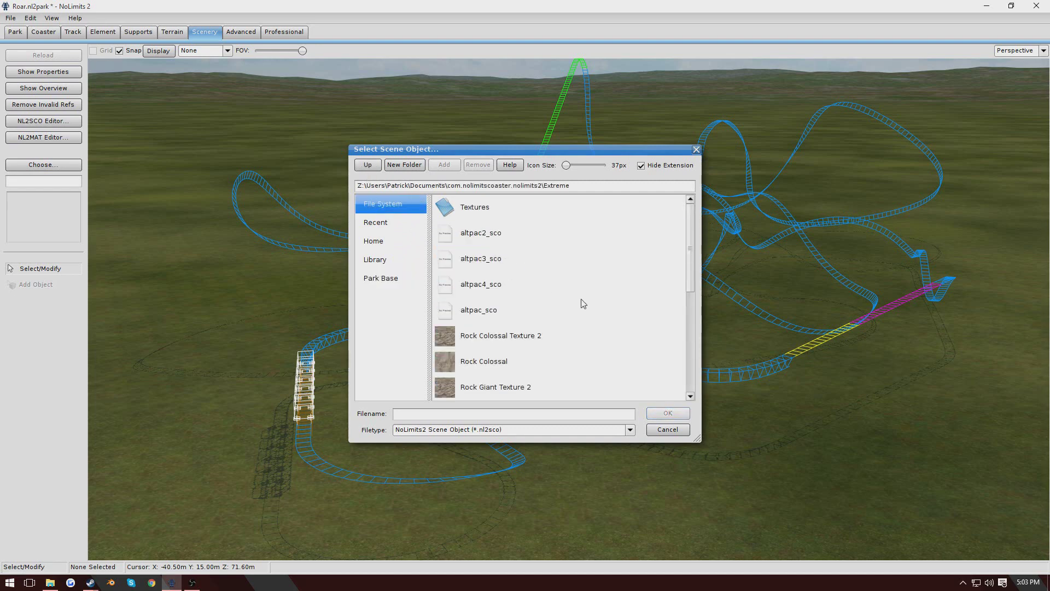
pyautogui.doubleClick(504, 218)
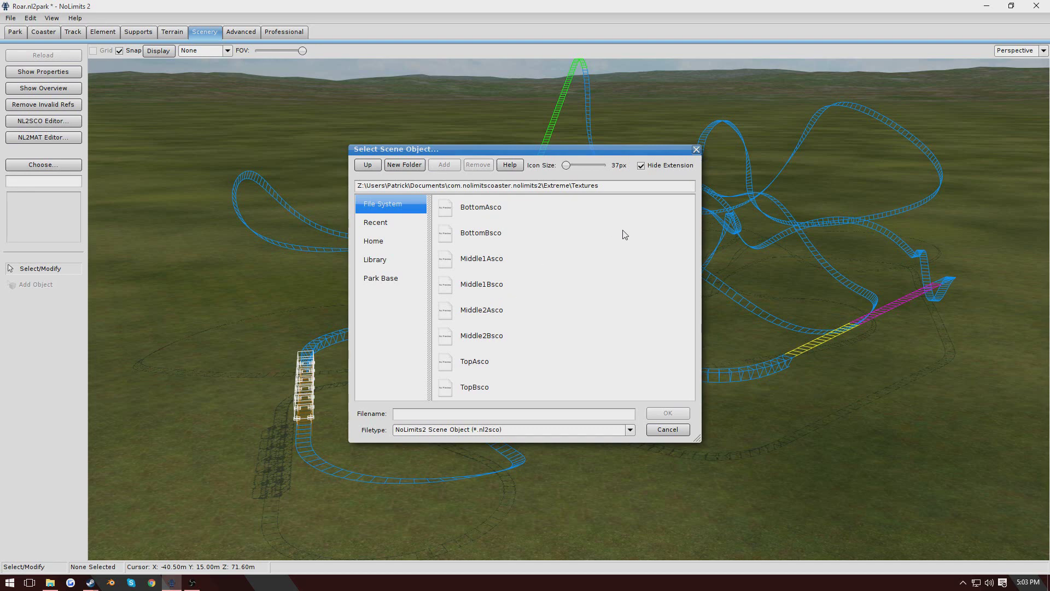
pyautogui.doubleClick(501, 209)
pyautogui.click(495, 314)
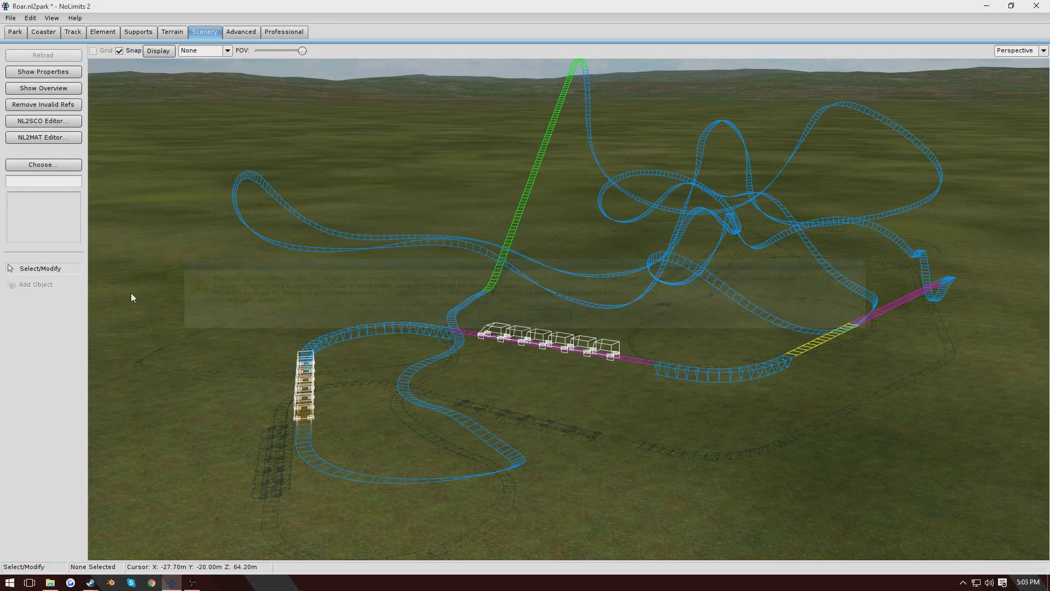
# - Choose BottomBsco and Middle1Asco in turn from the Extreme\Textures folder as scene objects
pyautogui.click(41, 165)
pyautogui.doubleClick(502, 234)
pyautogui.click(496, 314)
pyautogui.click(18, 166)
pyautogui.doubleClick(501, 259)
pyautogui.click(499, 315)
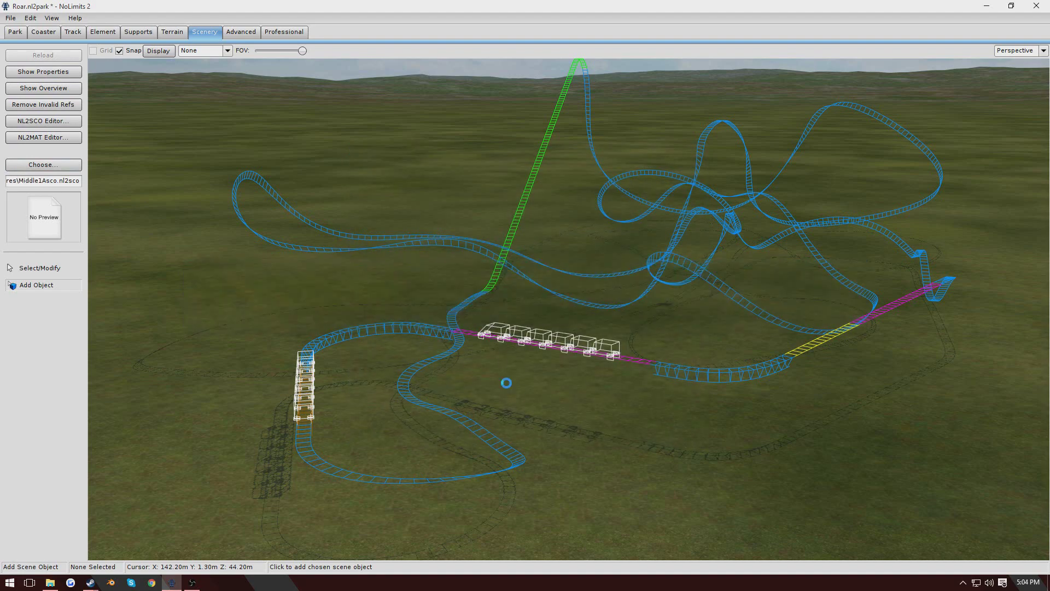
# - Add Middle1Bsco and Middle2Asco in turn from the Extreme\Textures folder as scene objects in the park
pyautogui.click(54, 166)
pyautogui.doubleClick(492, 285)
pyautogui.click(499, 316)
pyautogui.click(64, 170)
pyautogui.doubleClick(483, 312)
pyautogui.click(499, 316)
# - Add Middle2Bsco and TopAsco in turn from the Extreme\Textures folder as scene objects in the park
pyautogui.click(62, 164)
pyautogui.doubleClick(441, 333)
pyautogui.click(499, 315)
pyautogui.click(43, 164)
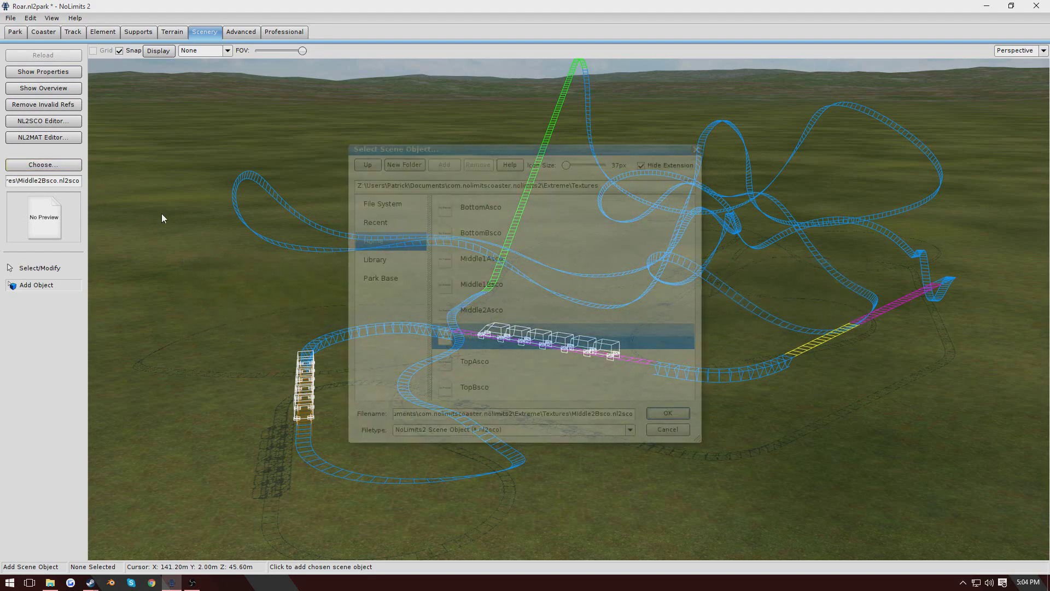
pyautogui.doubleClick(469, 367)
pyautogui.click(499, 315)
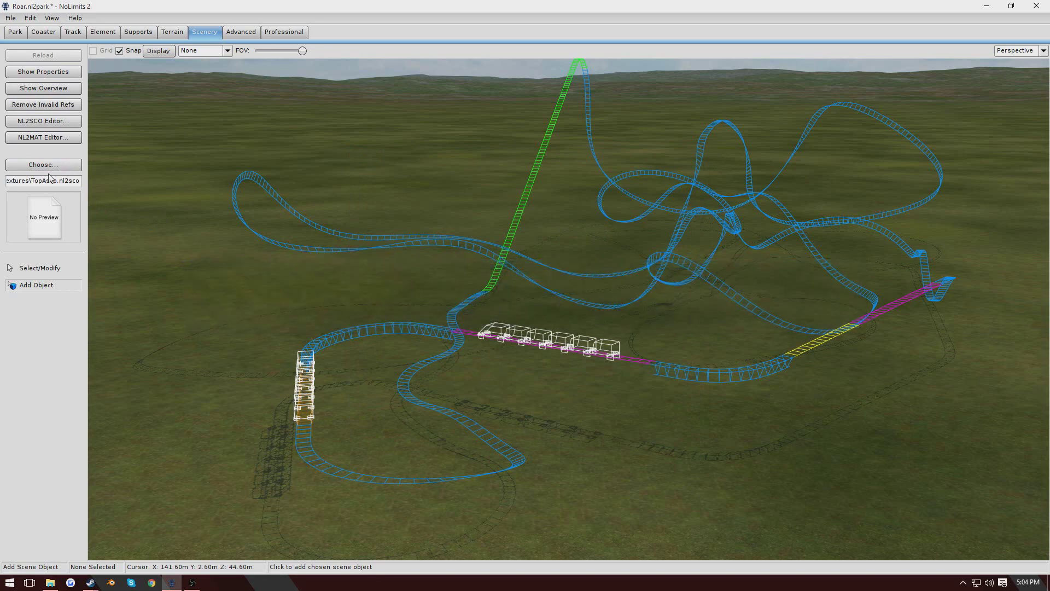
# - Add TopBsco from the Extreme\Textures folder as a scene object in the park
pyautogui.click(43, 165)
pyautogui.doubleClick(470, 385)
pyautogui.click(499, 315)
# - Set Pos X, Pos Y and Pos Z to 0 for the Middle2Asco, Middle2Bsco, TopBsco and TopAsco objects
pyautogui.moveTo(489, 370); pyautogui.dragTo(942, 361, button='right')
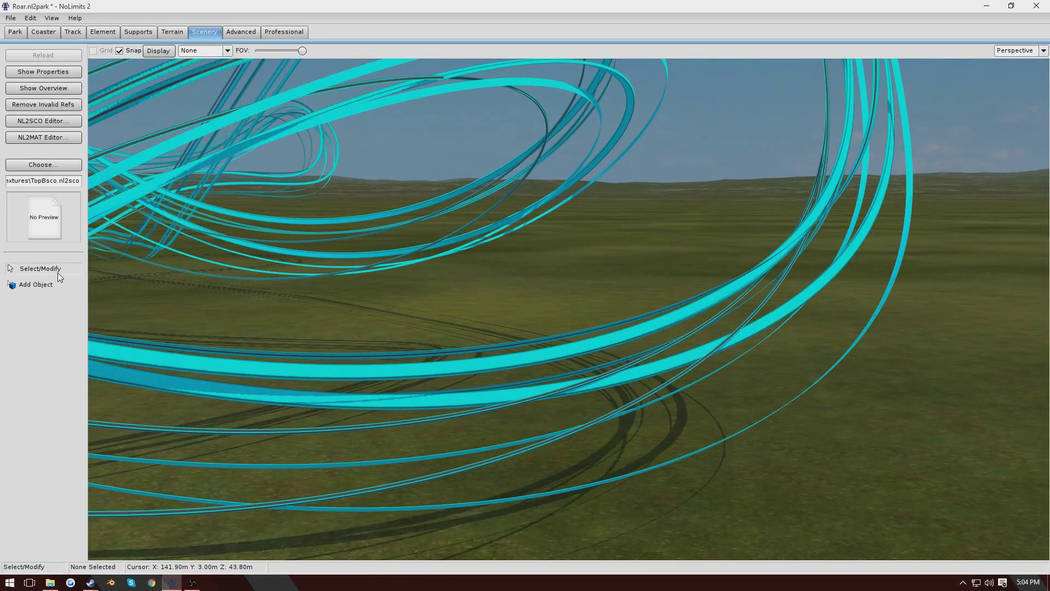
pyautogui.doubleClick(406, 375)
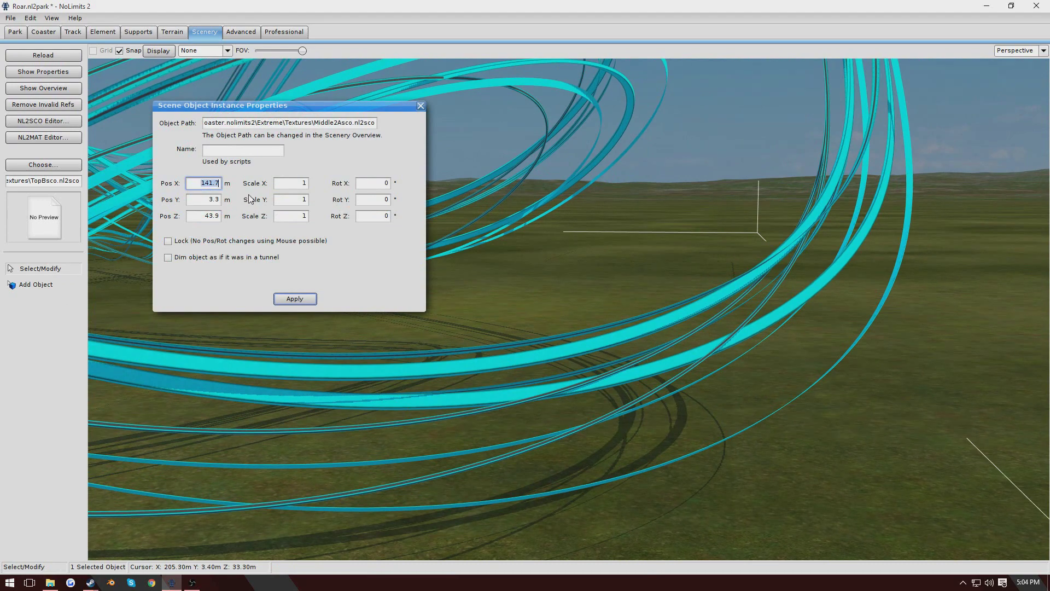
pyautogui.click(517, 390)
pyautogui.click(314, 346)
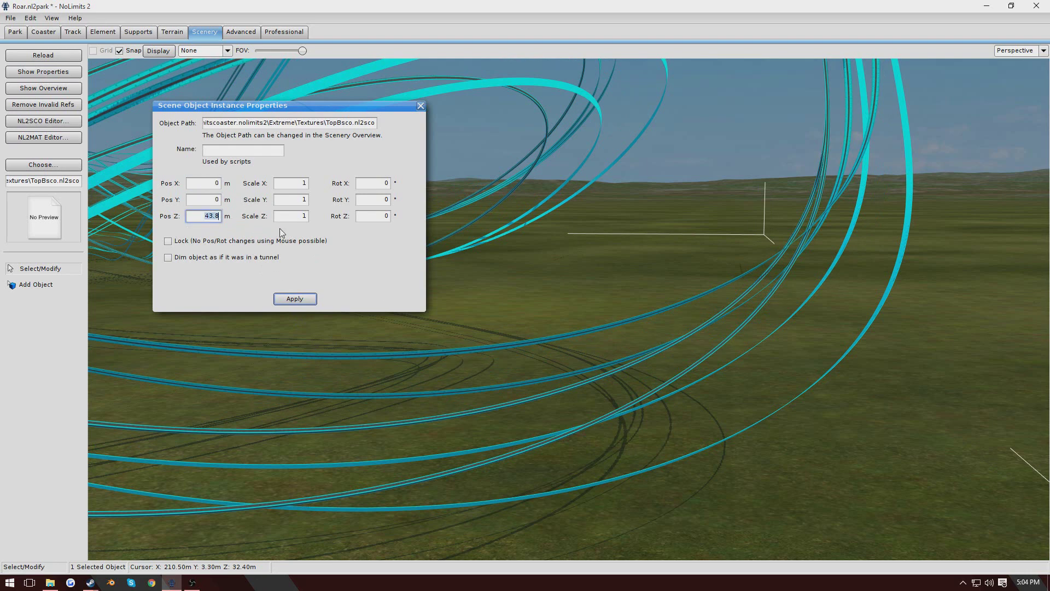
pyautogui.click(291, 389)
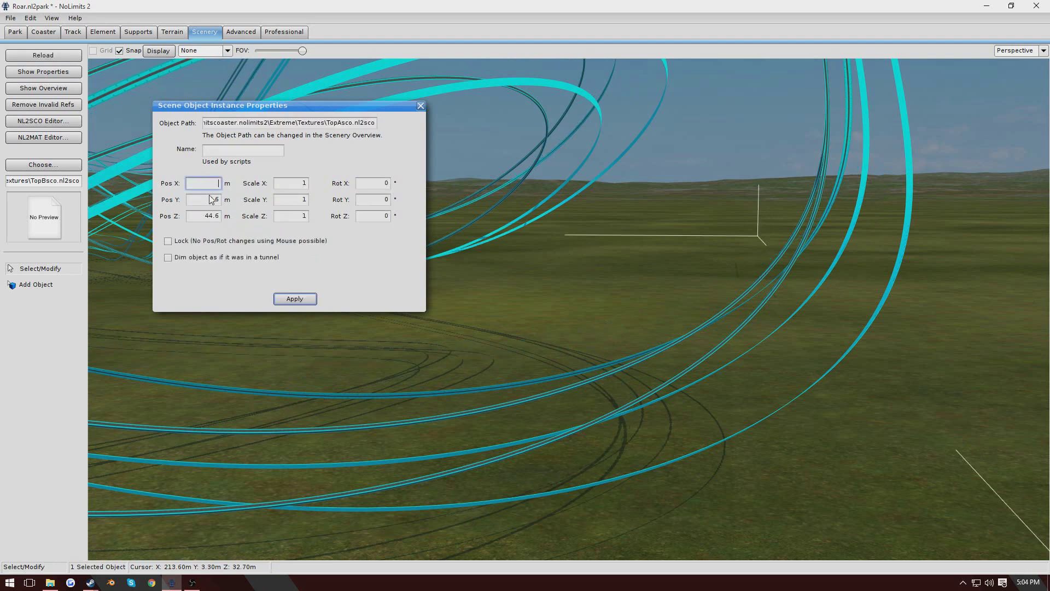
# - Set Pos X, Pos Y and Pos Z of the Middle1Asco rail object to 0 and apply
pyautogui.click(321, 432)
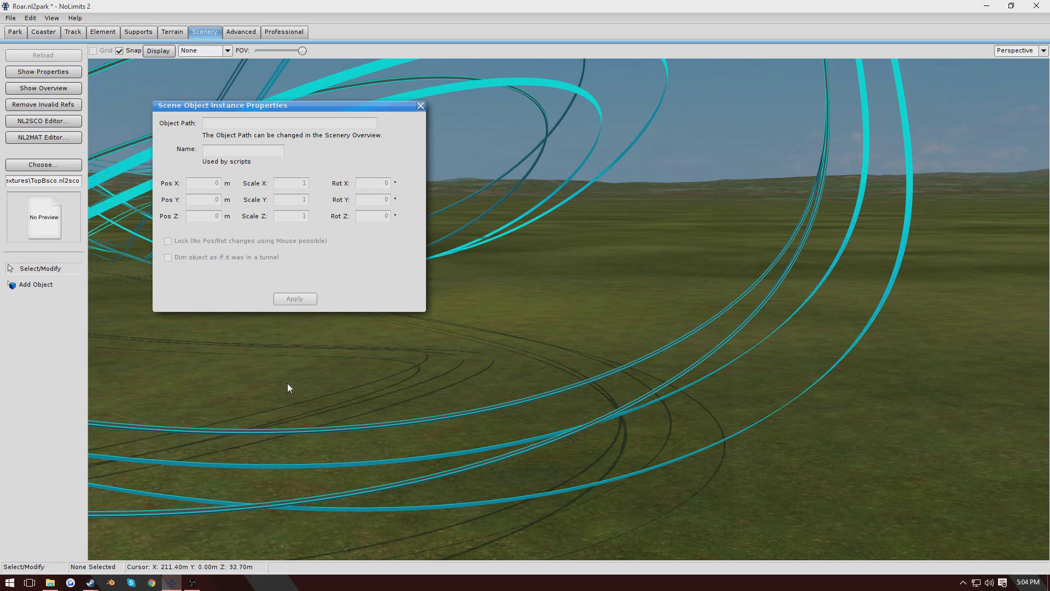
pyautogui.click(295, 436)
pyautogui.doubleClick(200, 184)
pyautogui.write('0')
pyautogui.press('Tab')
pyautogui.write('0')
pyautogui.press('Return')
pyautogui.click(295, 299)
# - Set Pos X, Pos Y and Pos Z to 0 for the BottomBsco and Middle1Bsco objects
pyautogui.click(475, 454)
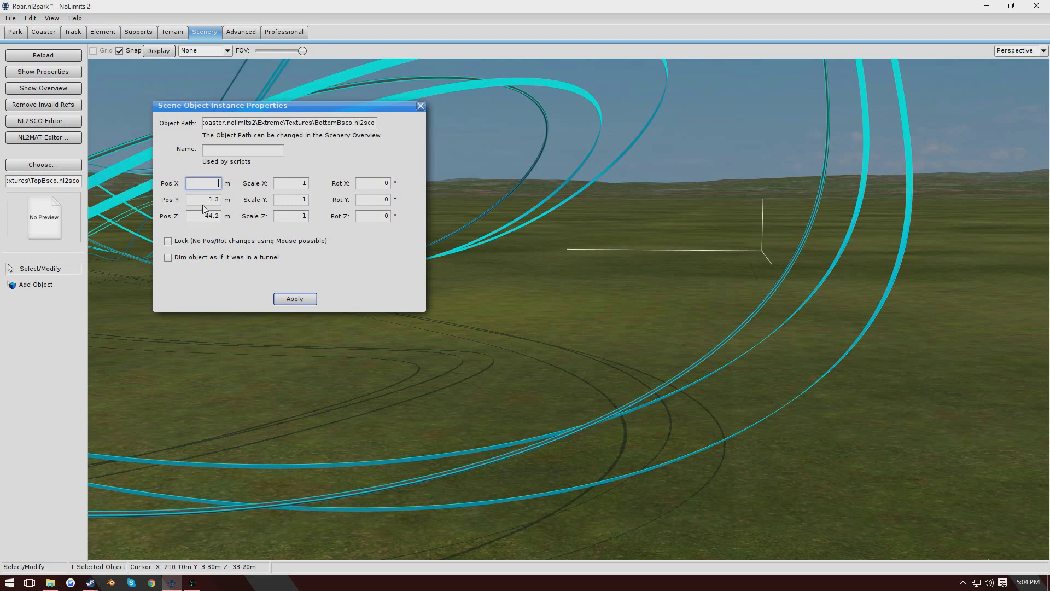
pyautogui.write('0')
pyautogui.press('Return')
pyautogui.click(499, 460)
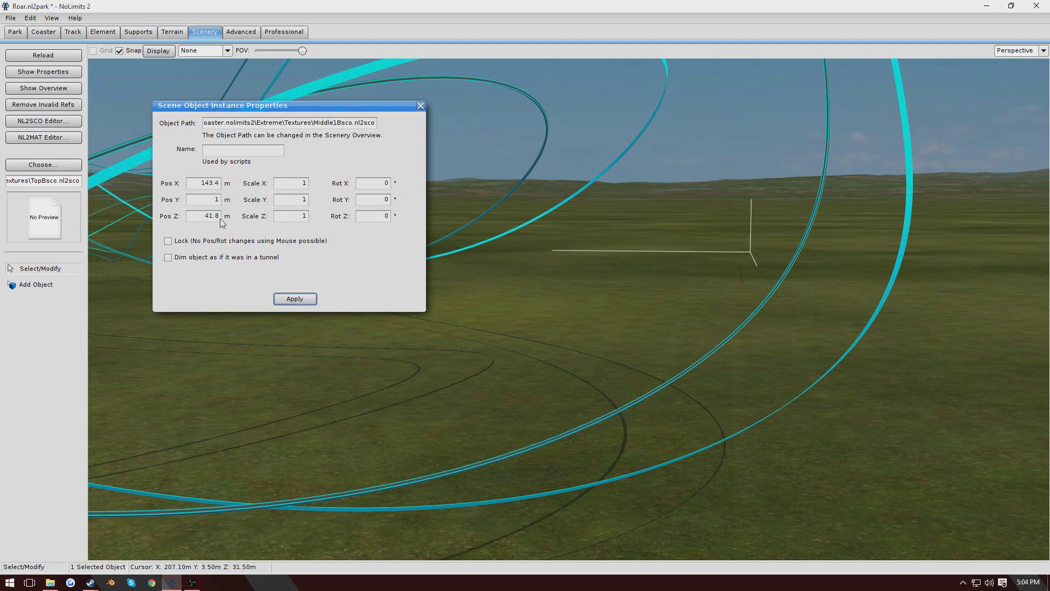
pyautogui.write('0')
pyautogui.click(296, 300)
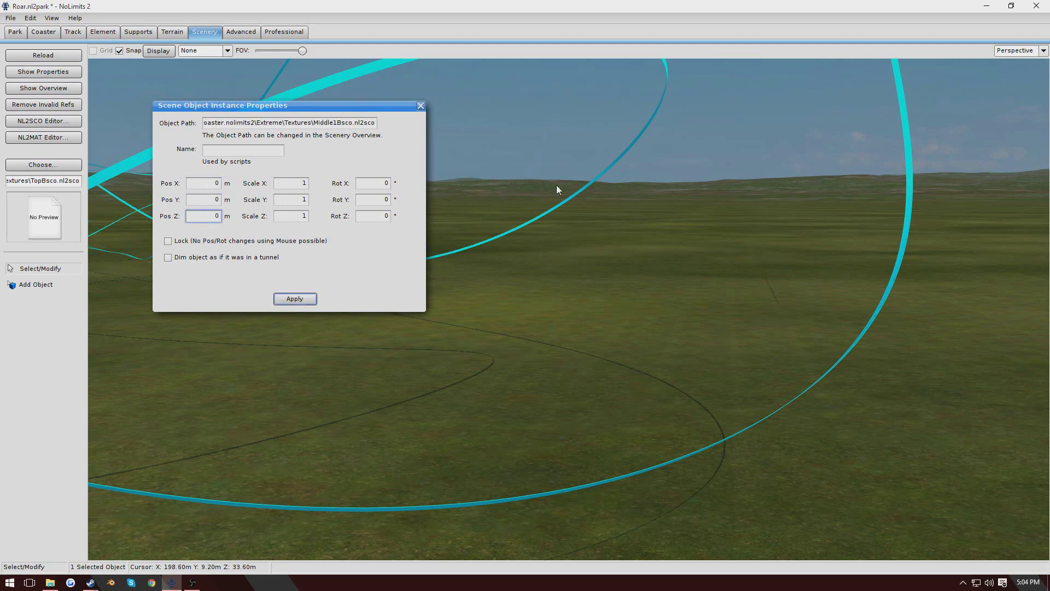
# - Set Pos X, Pos Y and Pos Z of the BottomAsco object to 0, apply, and close the object properties
pyautogui.click(665, 77)
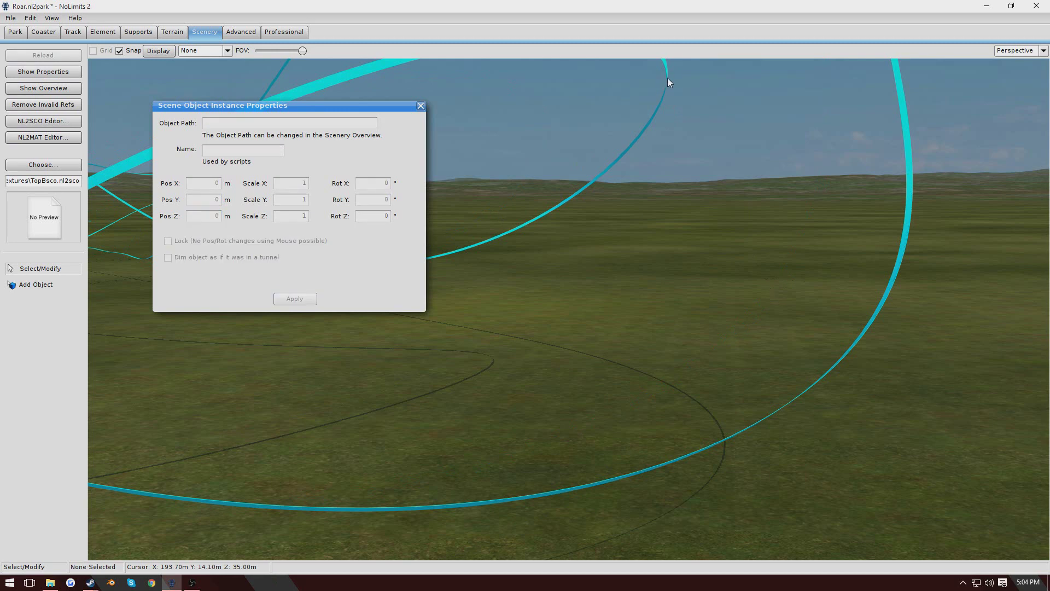
pyautogui.click(542, 218)
pyautogui.doubleClick(207, 183)
pyautogui.write('0')
pyautogui.click(217, 199)
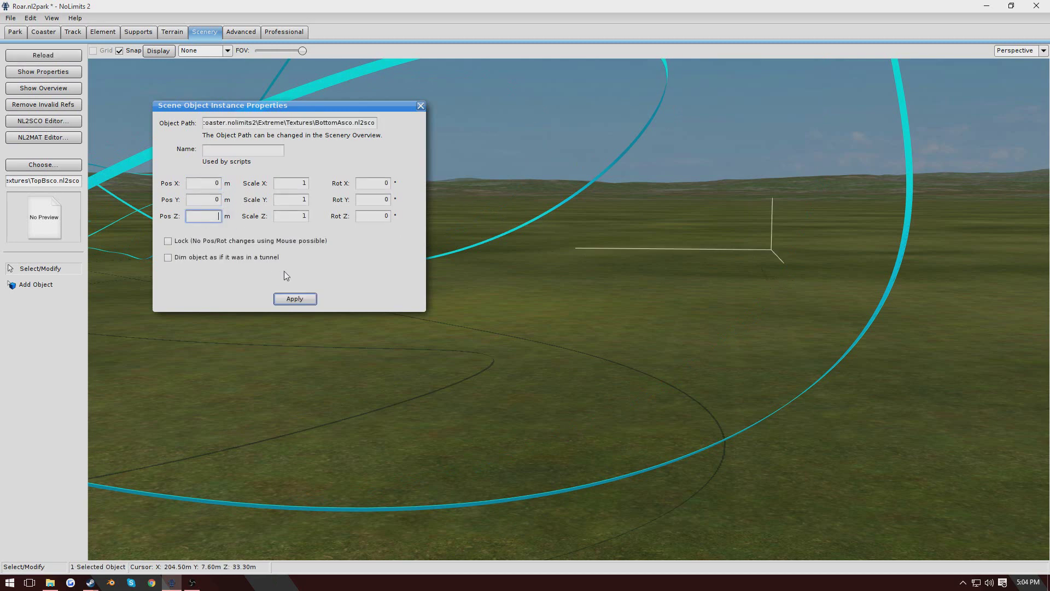
pyautogui.click(293, 298)
pyautogui.click(422, 100)
pyautogui.click(420, 105)
pyautogui.moveTo(568, 309); pyautogui.dragTo(531, 257, button='right')
pyautogui.press('w')
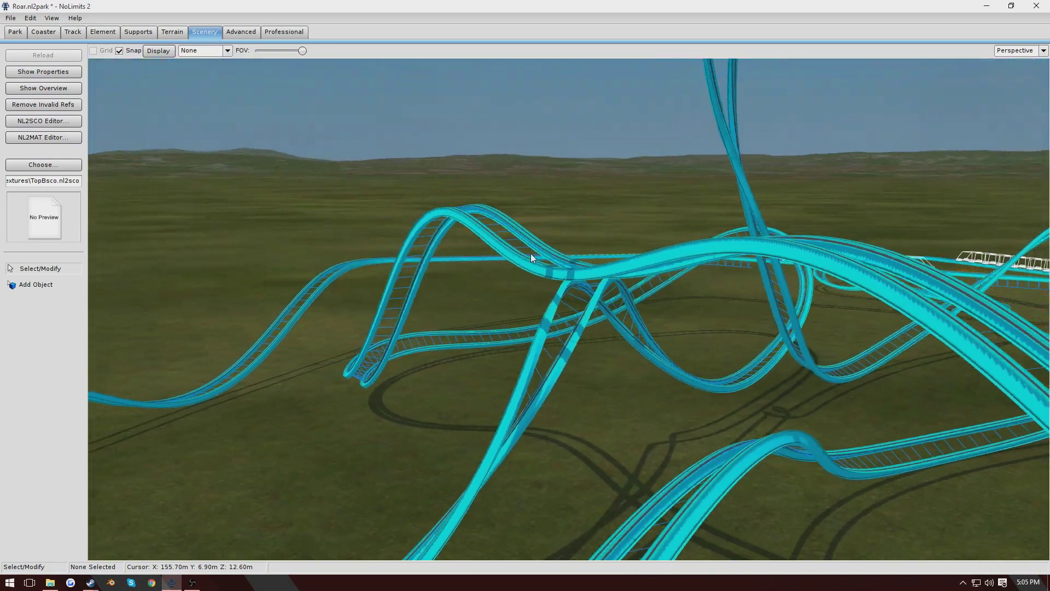
# - In File Explorer, copy all files from RMCRAILS\Replacement SCOs and Mats into Extreme\Textures, replacing the existing files, and return to NoLimits 2
pyautogui.click(55, 586)
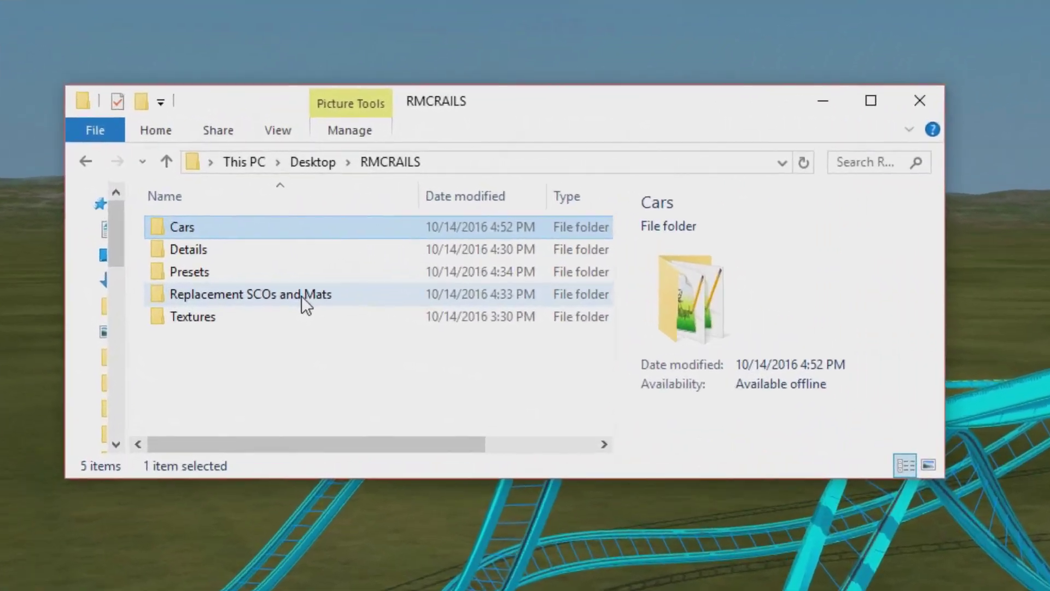
pyautogui.click(278, 211)
pyautogui.doubleClick(308, 319)
pyautogui.click(296, 246)
pyautogui.scroll(-2, 308, 306)
pyautogui.keyDown('shift'); pyautogui.click(230, 457); pyautogui.keyUp('shift')
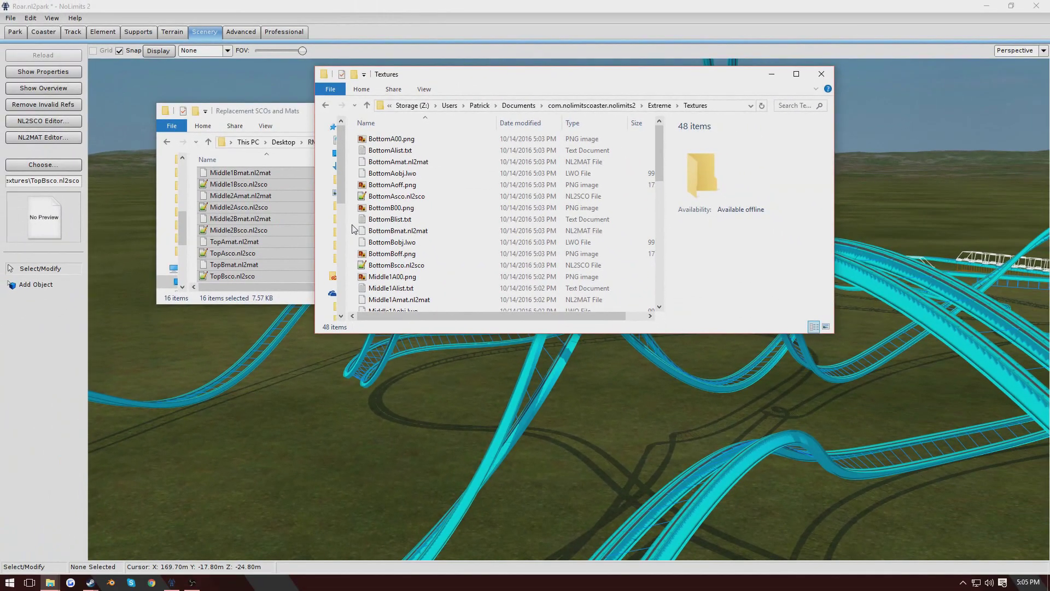
pyautogui.hotkey('ctrl', 'v')
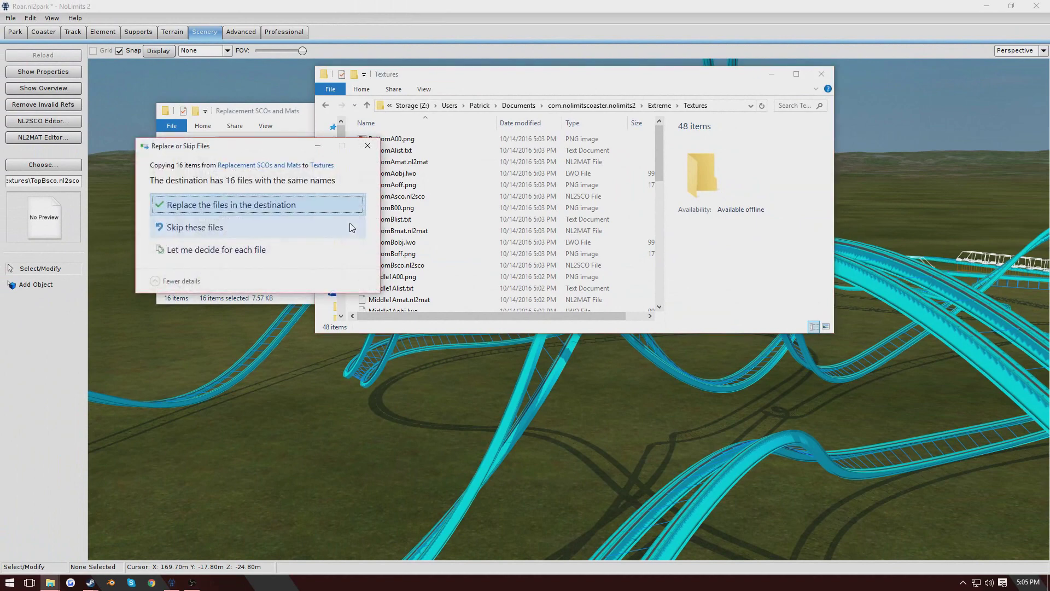
pyautogui.click(329, 201)
pyautogui.click(573, 387)
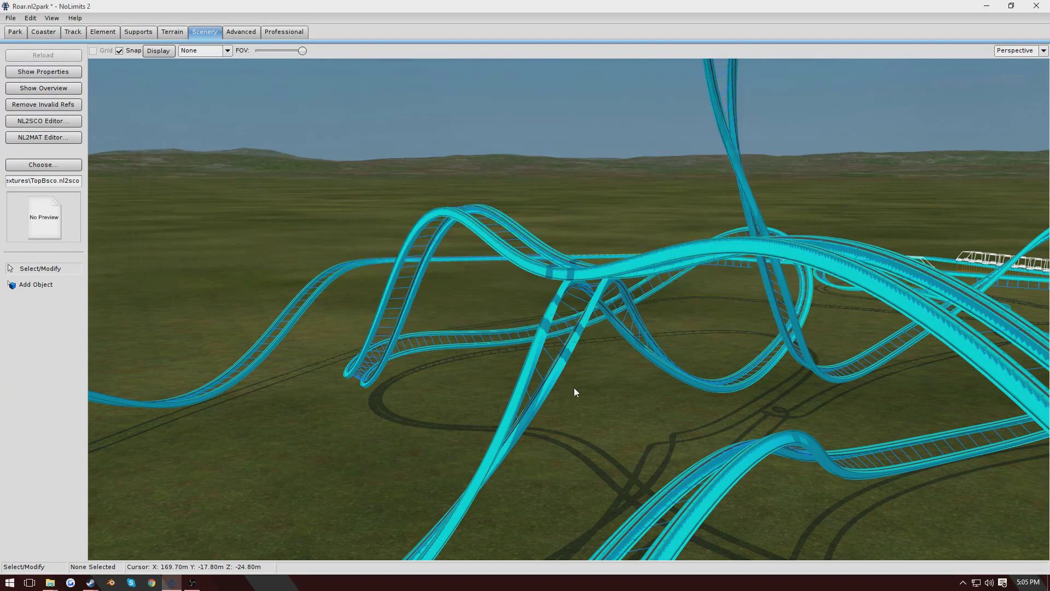
# - Select all the rail scene objects together and reload them with the replaced files
pyautogui.moveTo(573, 387); pyautogui.dragTo(586, 398, button='right')
pyautogui.moveTo(586, 399); pyautogui.dragTo(467, 330)
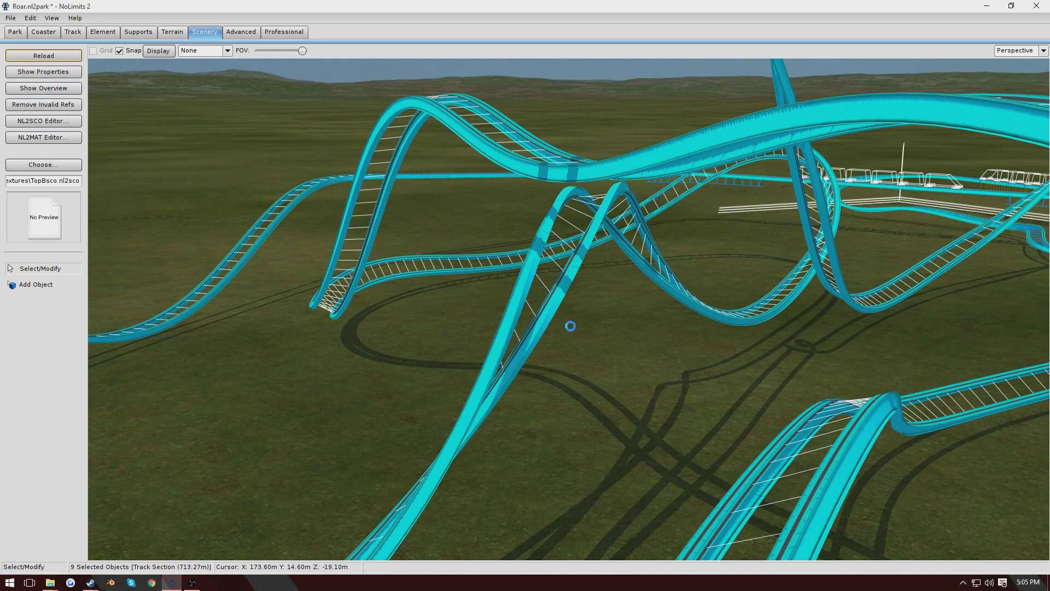
pyautogui.moveTo(570, 326); pyautogui.dragTo(628, 224, button='right')
pyautogui.press('w')
pyautogui.press('w')
pyautogui.press('s')
pyautogui.press('w')
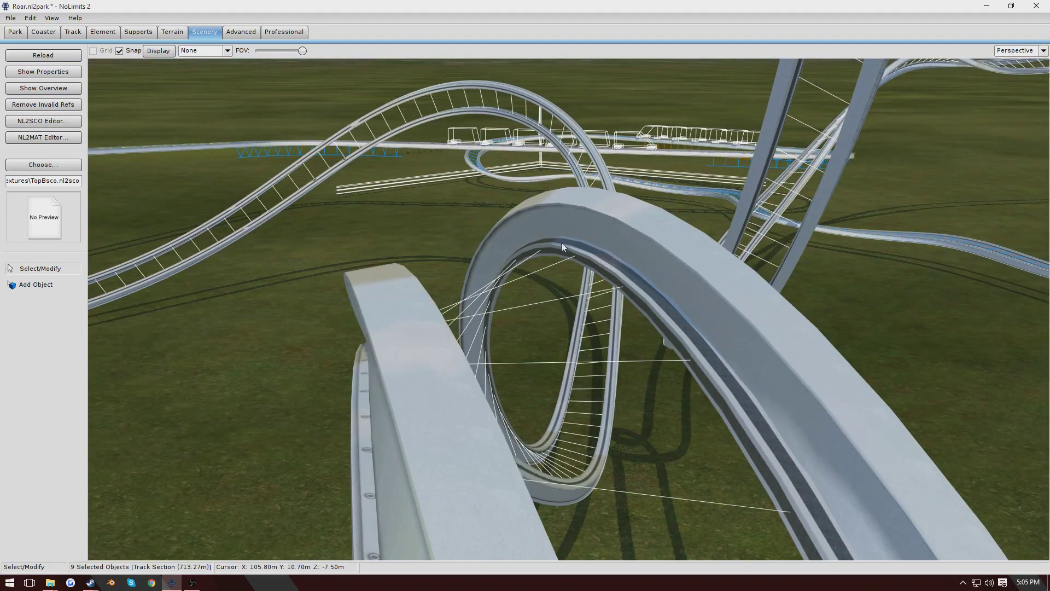
# - Set the Rail Colour of the TopAsco object to orange (R 255, G 131, B 9) and apply
pyautogui.moveTo(563, 232); pyautogui.dragTo(619, 277, button='right')
pyautogui.click(619, 276)
pyautogui.doubleClick(436, 383)
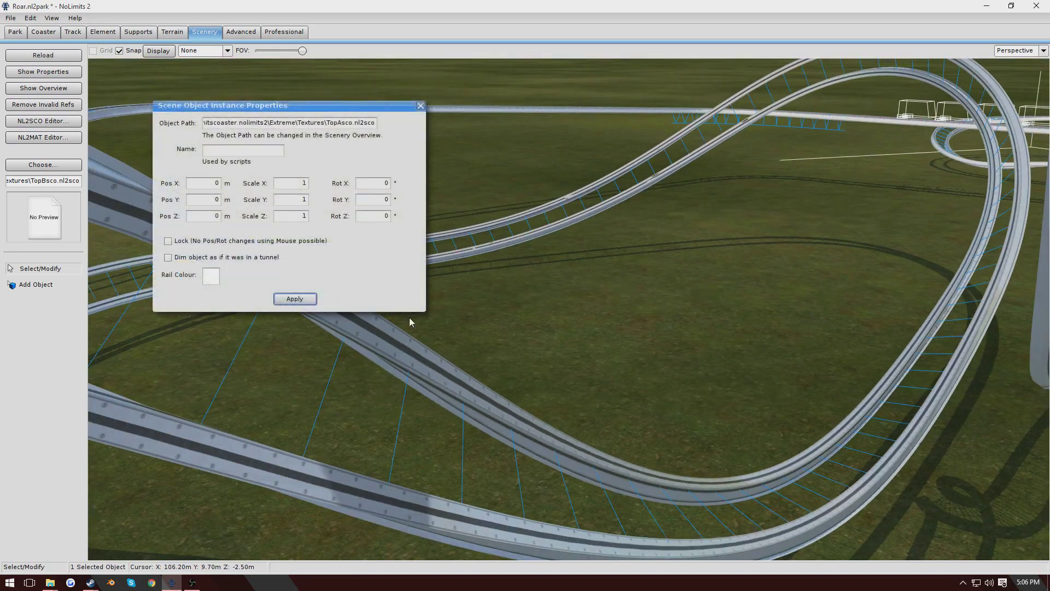
pyautogui.click(211, 276)
pyautogui.moveTo(484, 306); pyautogui.dragTo(452, 247)
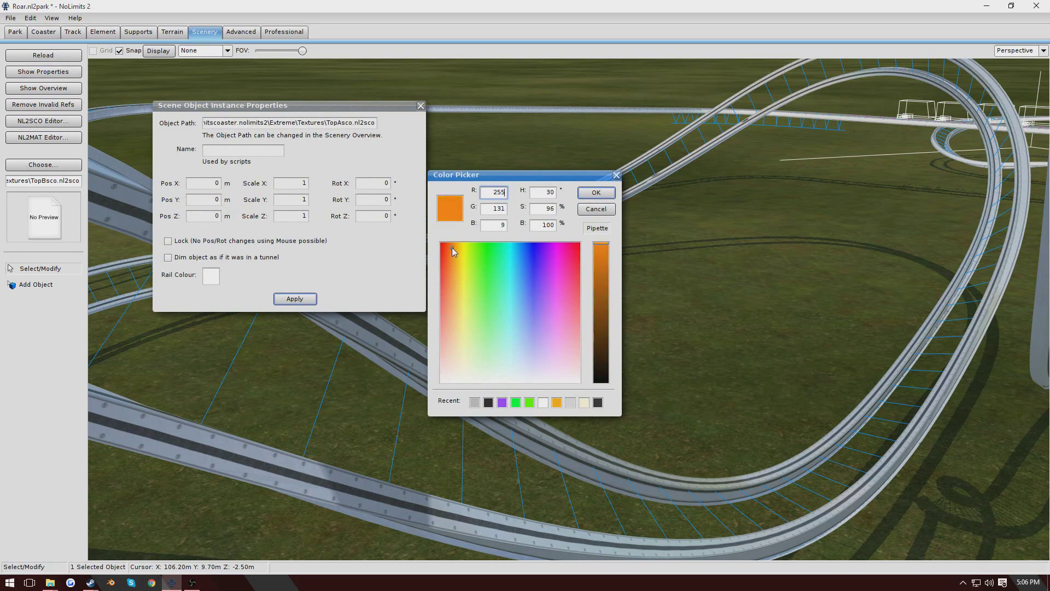
pyautogui.click(594, 192)
pyautogui.click(295, 299)
# - Apply the recently used orange as the Rail Colour of the Middle1Asco object
pyautogui.moveTo(515, 353)
pyautogui.mouseDown(button='right')
pyautogui.moveTo(492, 339)
pyautogui.moveTo(515, 353)
pyautogui.mouseUp(button='right')
pyautogui.click(597, 294)
pyautogui.click(211, 275)
pyautogui.click(481, 404)
pyautogui.click(595, 192)
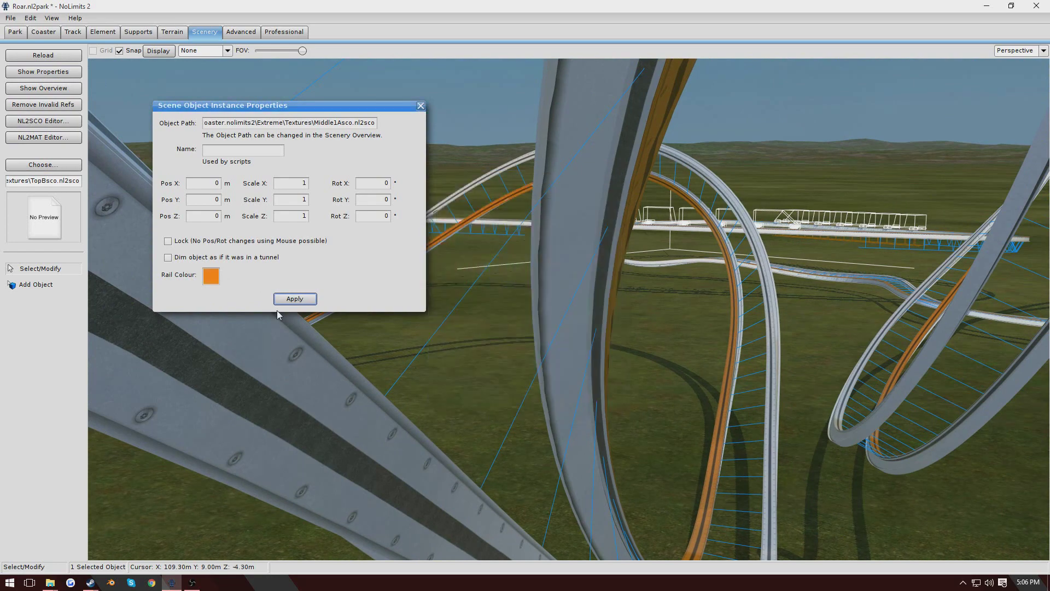
pyautogui.click(292, 299)
# - Apply the same orange Rail Colour to the Middle2Asco and BottomAsco objects
pyautogui.click(568, 215)
pyautogui.click(211, 276)
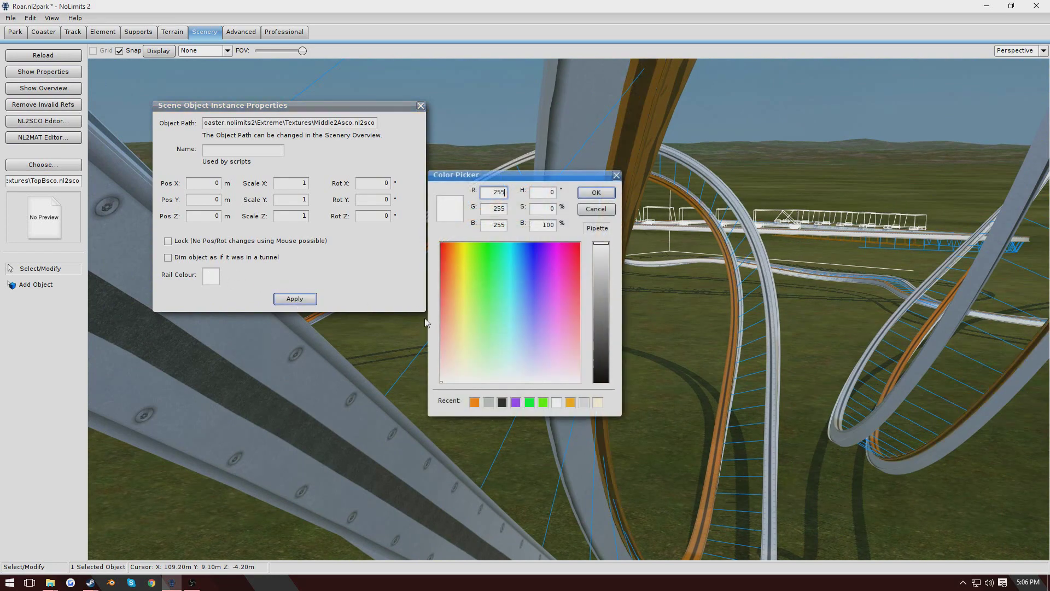
pyautogui.click(474, 403)
pyautogui.click(596, 192)
pyautogui.click(294, 298)
pyautogui.click(536, 234)
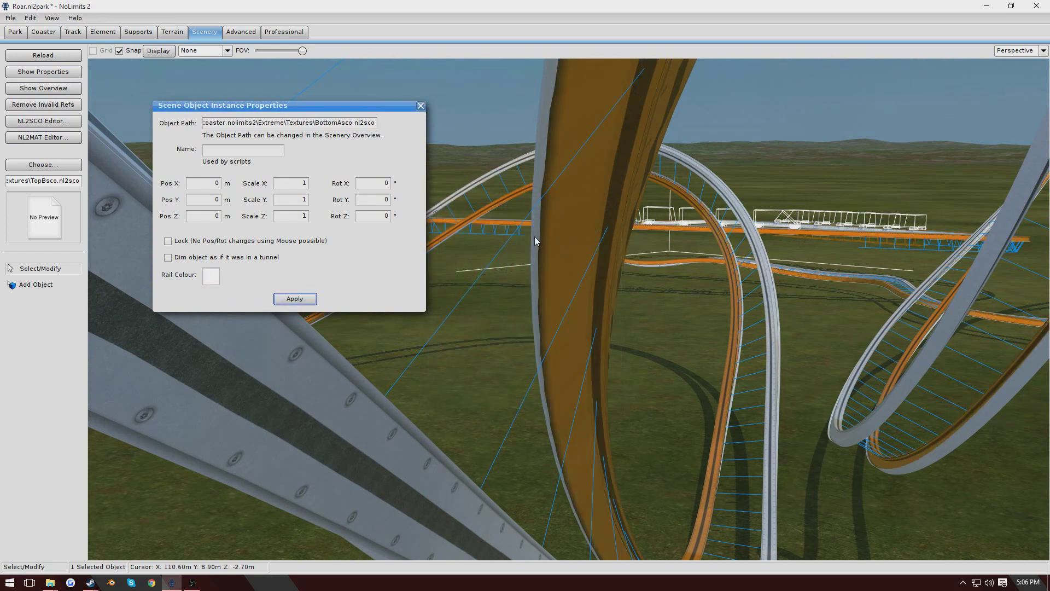
pyautogui.click(213, 279)
pyautogui.doubleClick(474, 402)
pyautogui.click(309, 299)
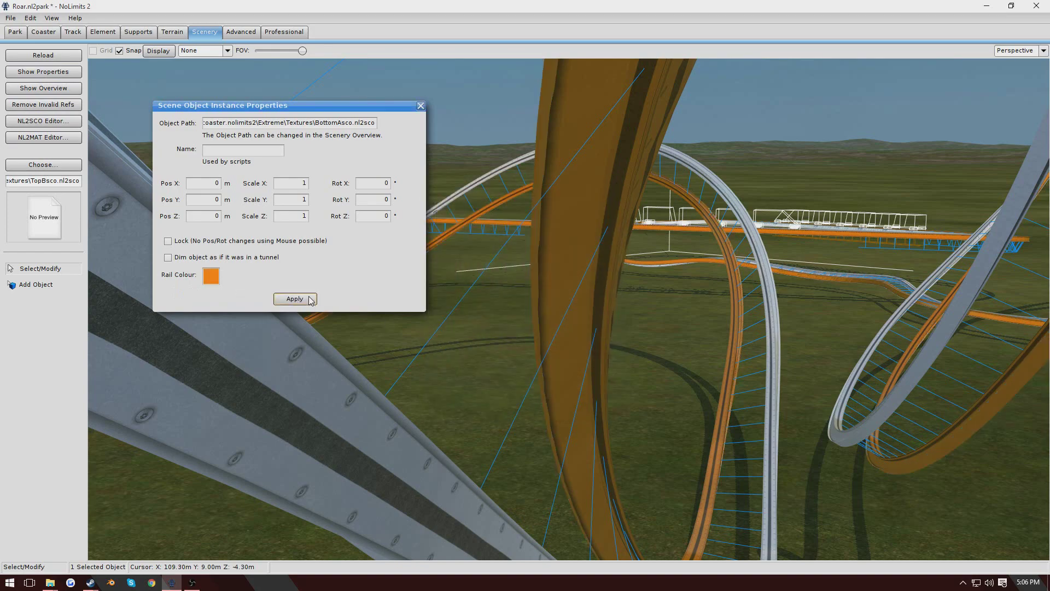
# - Apply the recent orange Rail Colour to the TopBsco, Middle2Bsco and BottomBsco objects on the opposite rail
pyautogui.moveTo(482, 388); pyautogui.dragTo(542, 387, button='middle')
pyautogui.press('s')
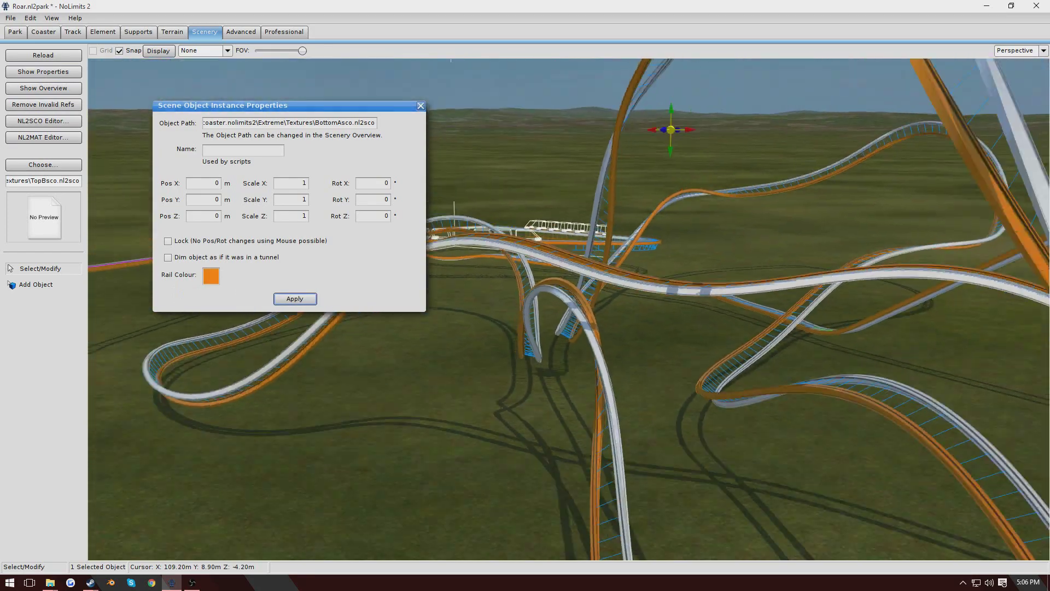
pyautogui.press('w')
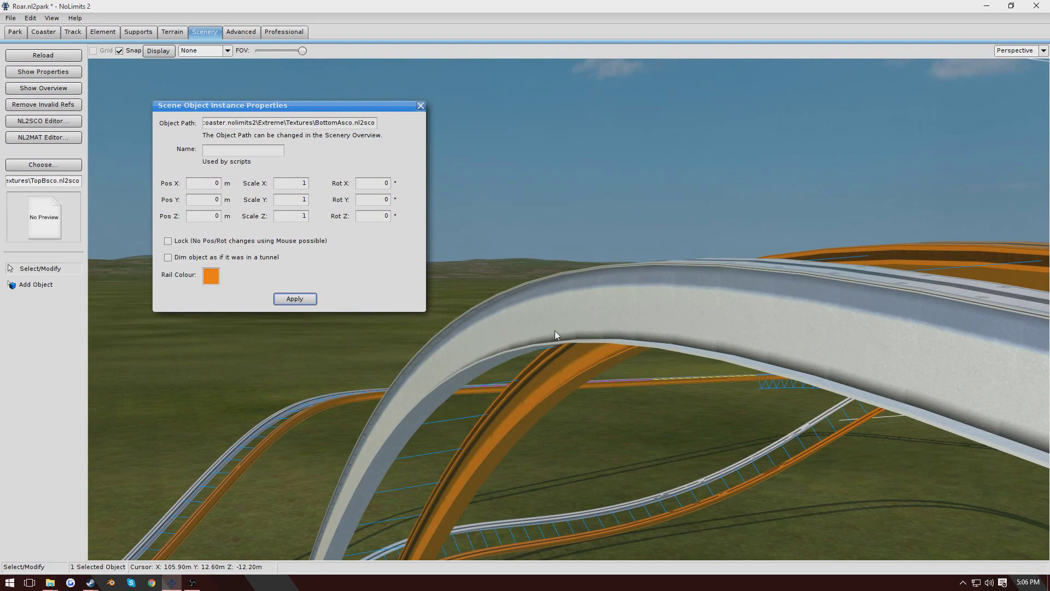
pyautogui.click(590, 270)
pyautogui.click(216, 278)
pyautogui.click(474, 403)
pyautogui.click(596, 193)
pyautogui.click(294, 299)
pyautogui.click(211, 275)
pyautogui.click(469, 399)
pyautogui.click(598, 192)
pyautogui.click(294, 298)
pyautogui.click(211, 275)
pyautogui.click(468, 399)
pyautogui.click(598, 193)
pyautogui.click(305, 300)
# - Apply the recent orange Rail Colour to the Middle1Bsco object and close the object properties
pyautogui.moveTo(454, 312); pyautogui.dragTo(578, 287, button='middle')
pyautogui.click(578, 287)
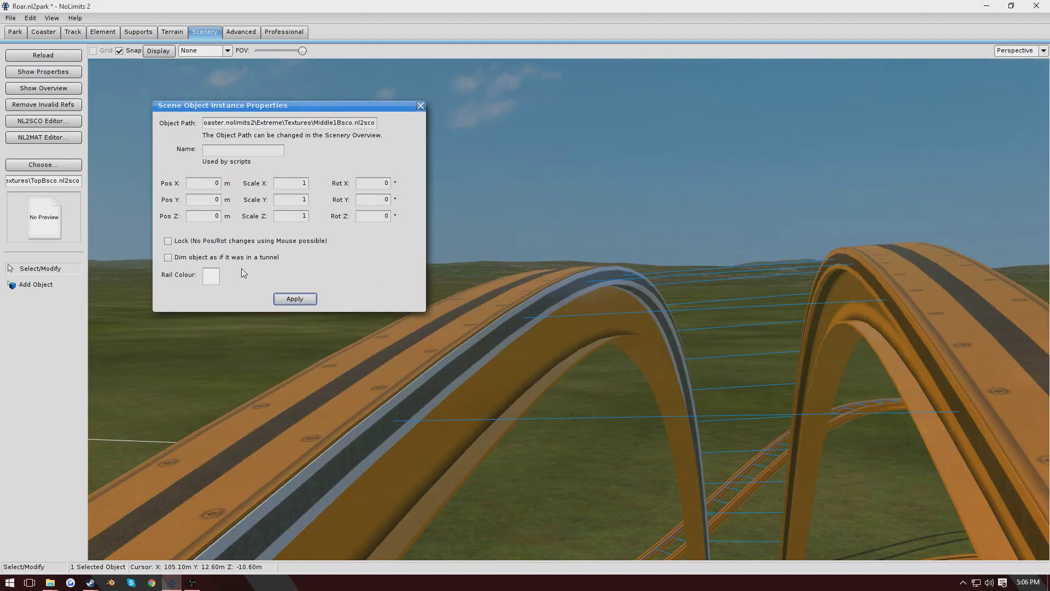
pyautogui.click(210, 275)
pyautogui.click(474, 403)
pyautogui.click(596, 193)
pyautogui.click(295, 298)
pyautogui.click(420, 106)
# - Choose Crossbeams from the Desktop\RMCRAILS\Details folder as the scene object to add
pyautogui.moveTo(471, 159); pyautogui.dragTo(659, 232, button='middle')
pyautogui.click(659, 233)
pyautogui.moveTo(659, 233); pyautogui.dragTo(686, 227, button='right')
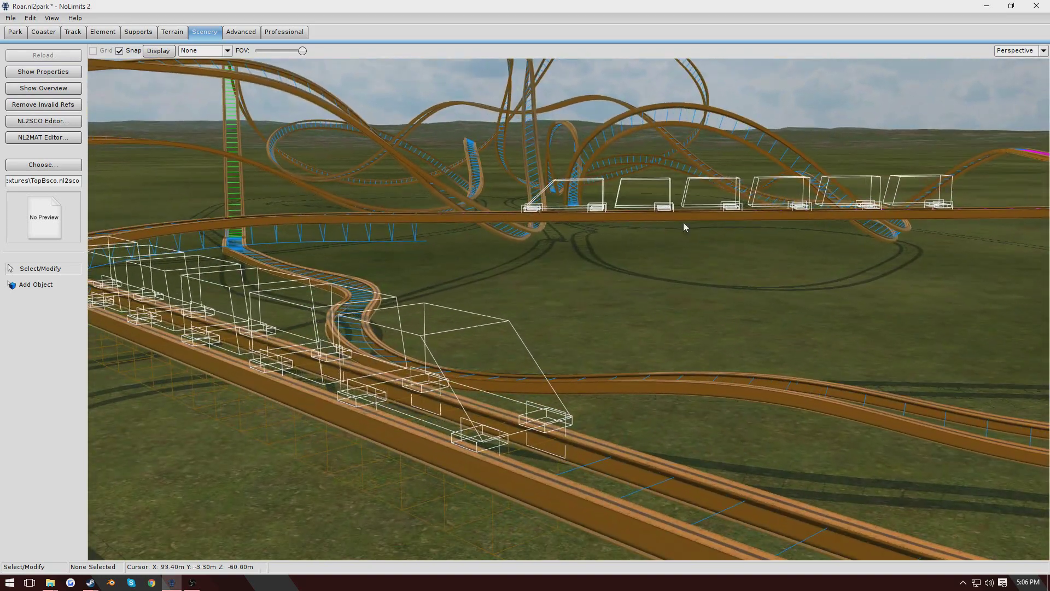
pyautogui.click(67, 164)
pyautogui.click(374, 168)
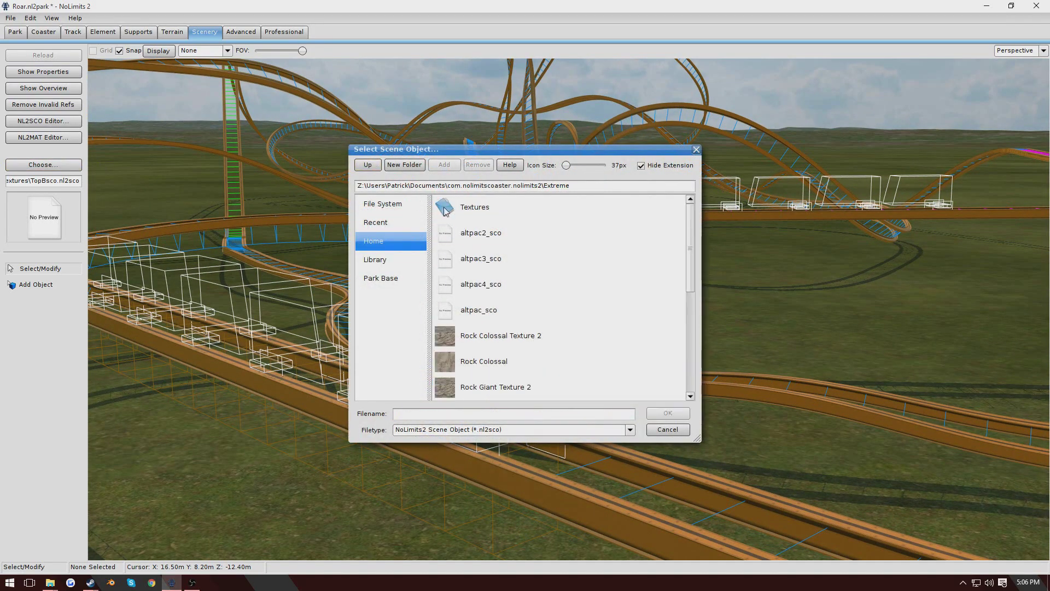
pyautogui.click(396, 202)
pyautogui.click(383, 279)
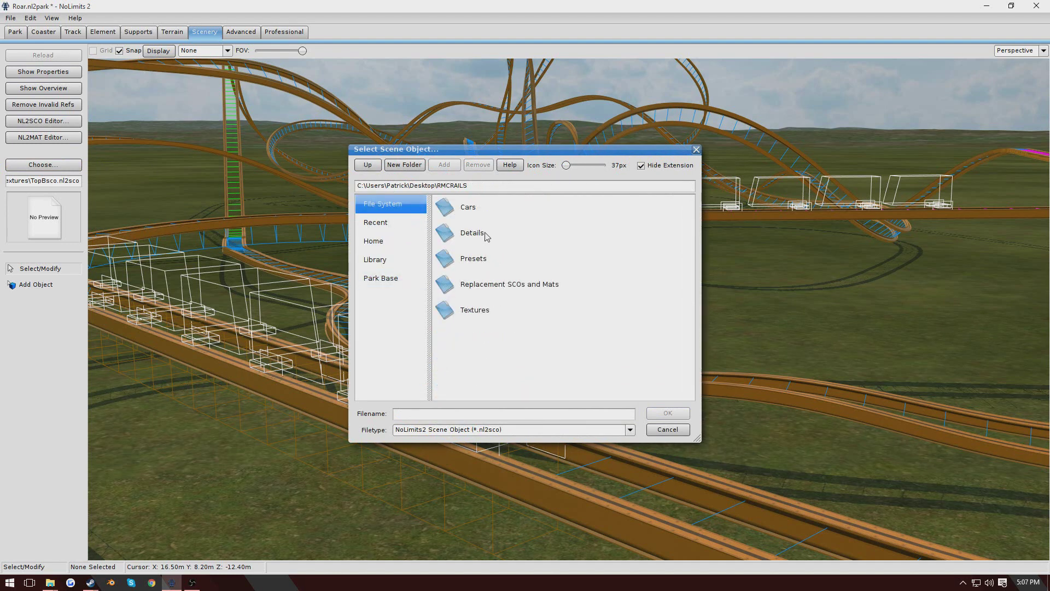
pyautogui.doubleClick(486, 236)
pyautogui.doubleClick(498, 260)
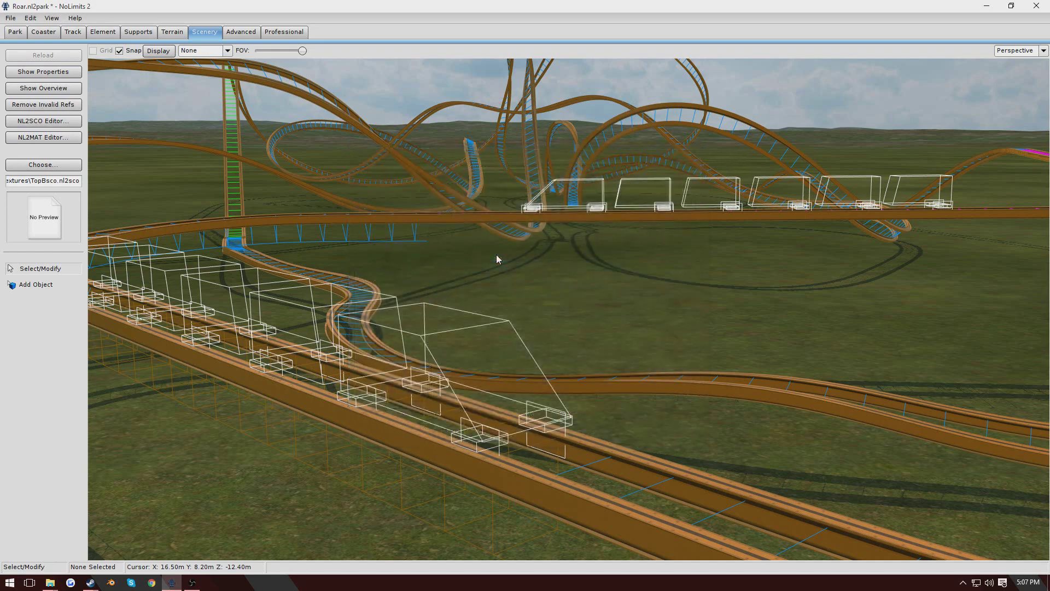
pyautogui.click(492, 316)
# - Add the Crossbeams scene object on the track just in front of the train in the foreground
pyautogui.click(33, 284)
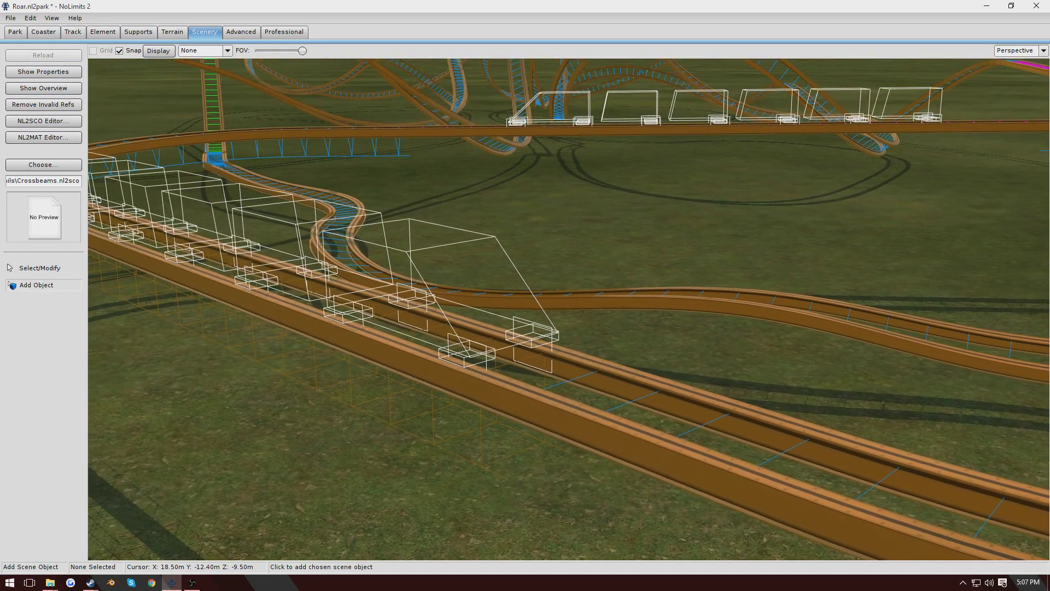
pyautogui.moveTo(312, 293); pyautogui.dragTo(287, 288, button='right')
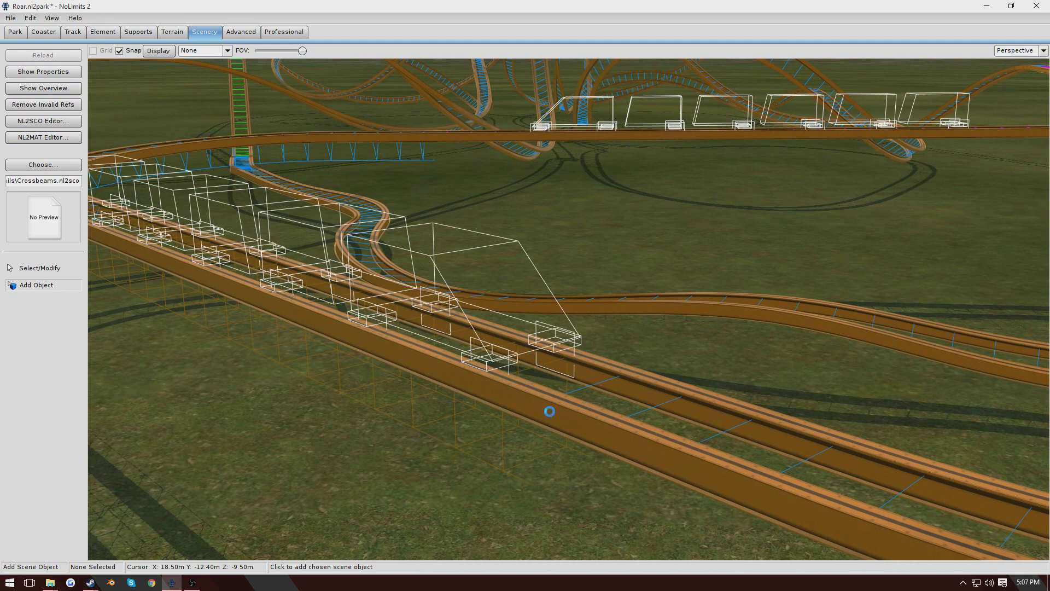
pyautogui.moveTo(550, 412); pyautogui.dragTo(476, 417, button='right')
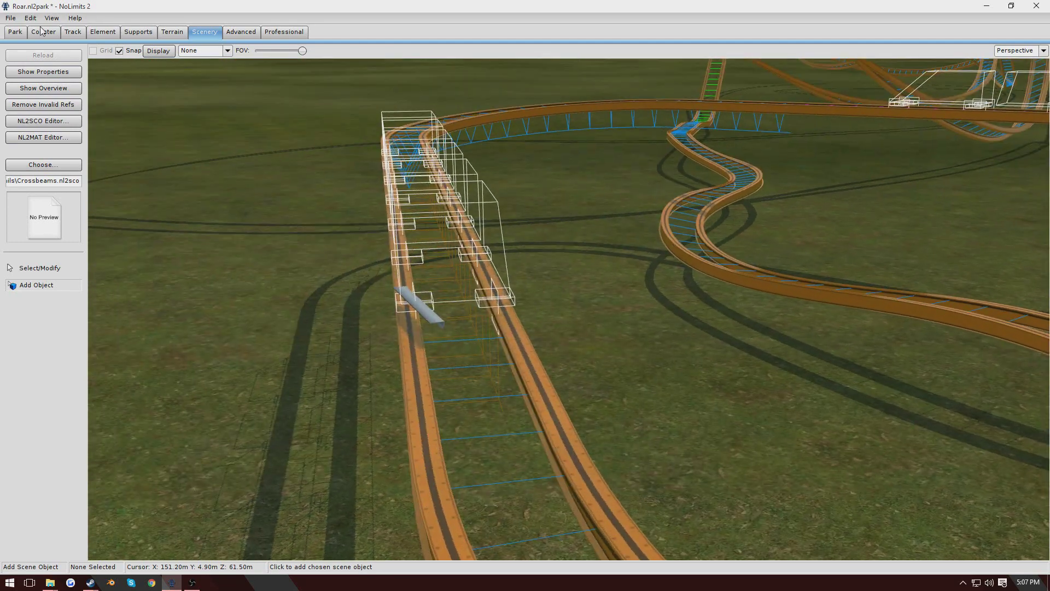
# - Save the park, view the crossbeams in play mode, and return to the editor
pyautogui.click(10, 18)
pyautogui.click(16, 143)
pyautogui.click(463, 312)
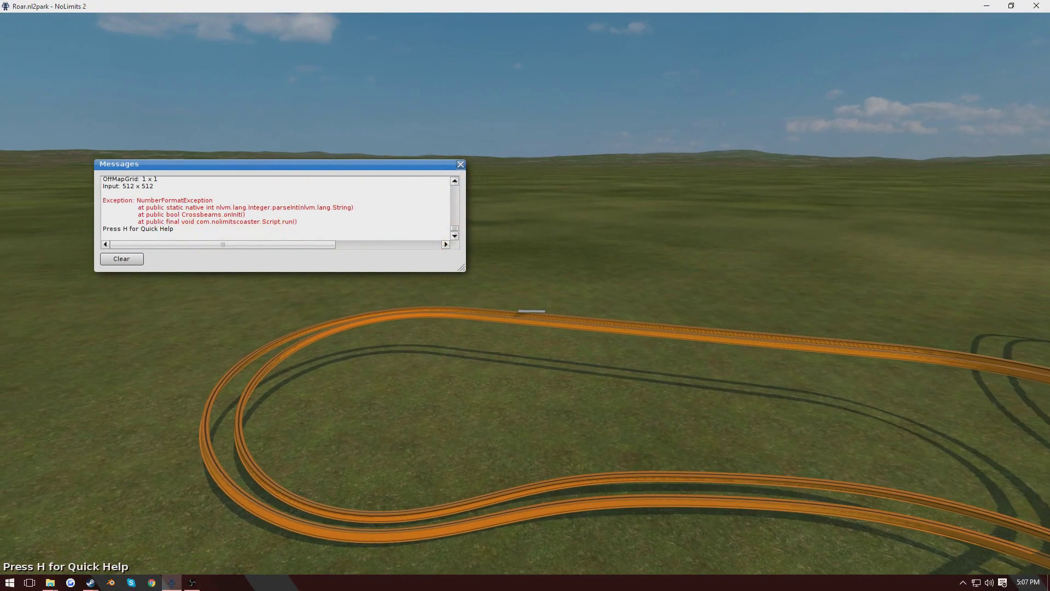
pyautogui.press('w')
pyautogui.press('Escape')
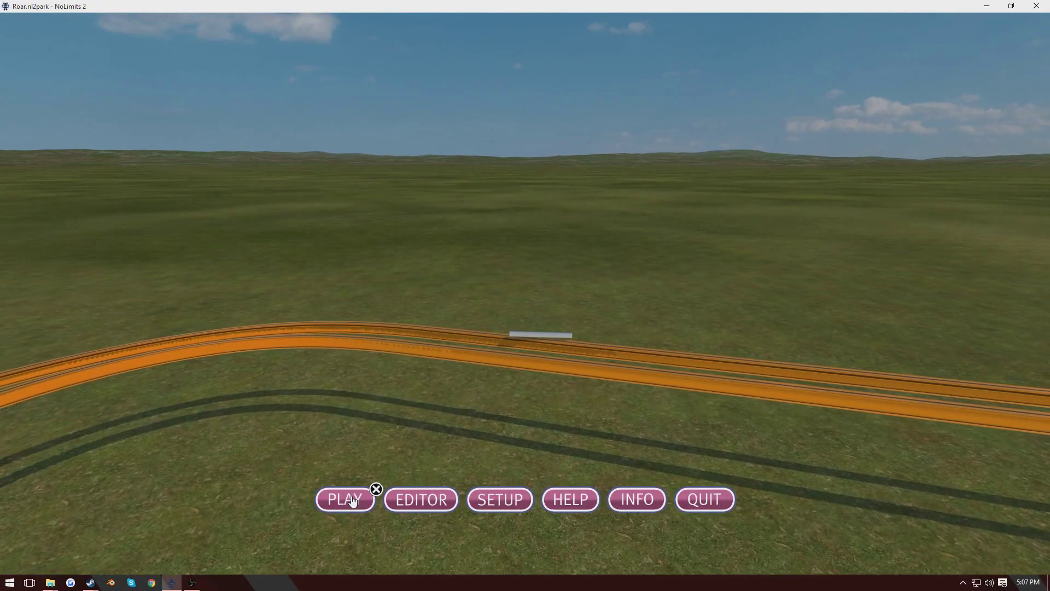
pyautogui.click(390, 509)
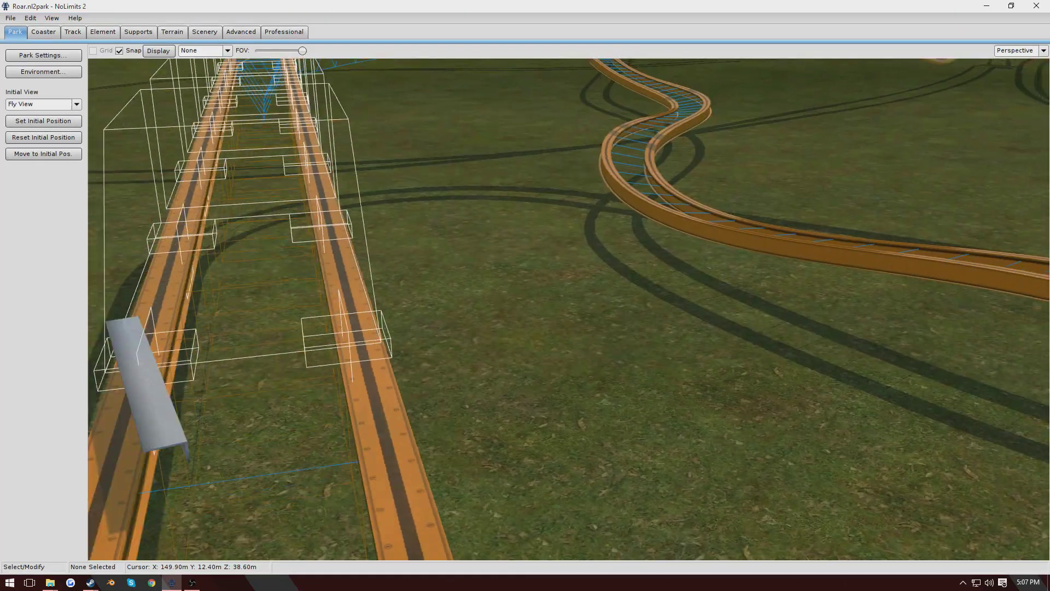
# - Look up the RMC coaster's total track length in its statistics and close the coaster properties
pyautogui.scroll(-3, 93, 75)
pyautogui.click(44, 32)
pyautogui.click(43, 121)
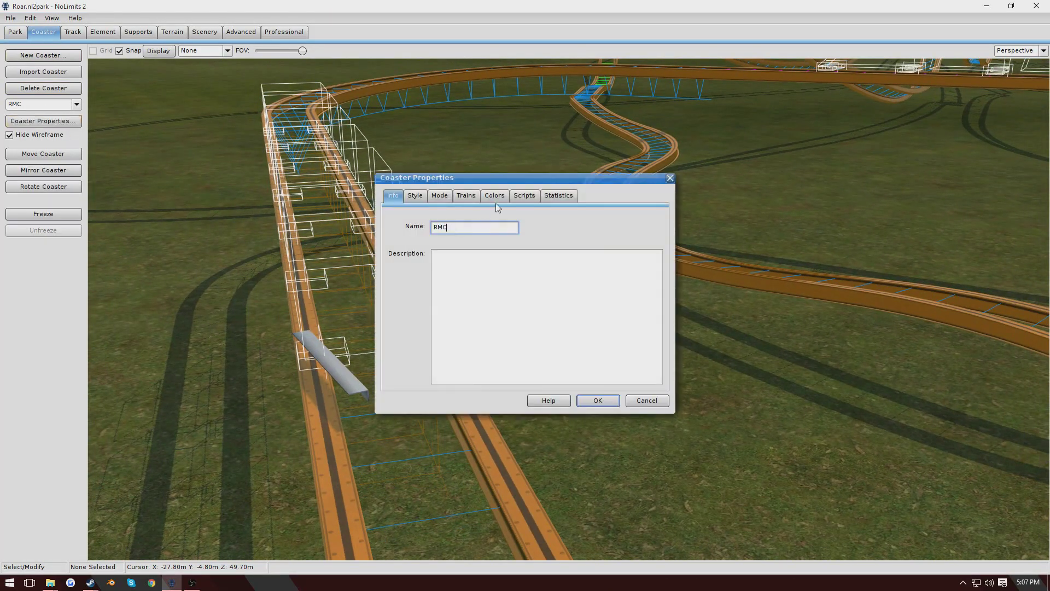
pyautogui.click(563, 196)
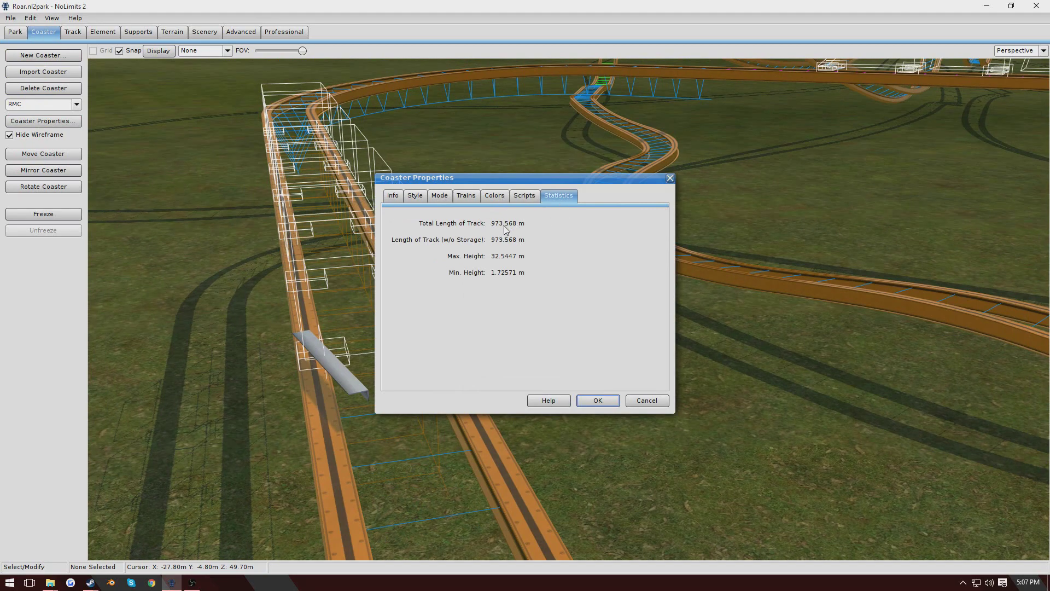
pyautogui.click(596, 400)
# - Set the Crossbeams object's script name to 973 and close its properties
pyautogui.doubleClick(329, 358)
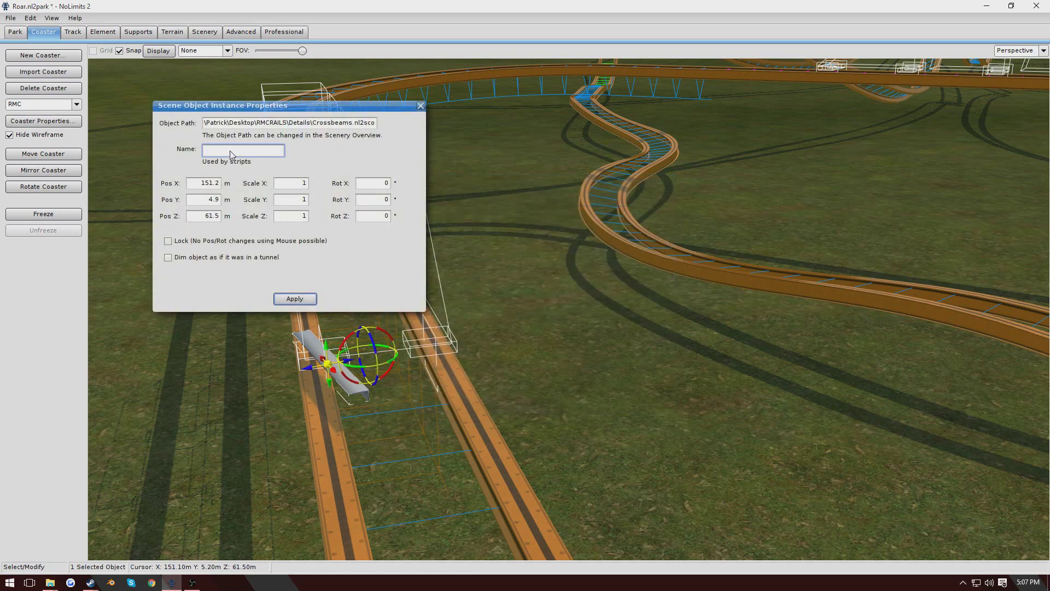
pyautogui.write('973')
pyautogui.click(420, 104)
# - Save the park, fly around the coaster in play mode to inspect the crossbeams along the track, and return to the editor
pyautogui.click(10, 18)
pyautogui.click(54, 142)
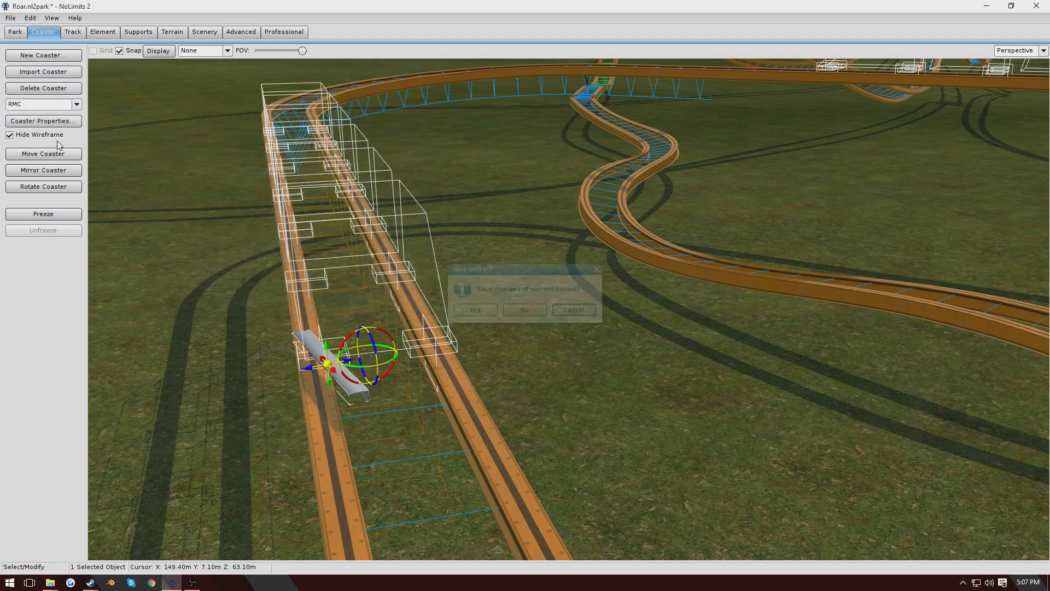
pyautogui.click(476, 309)
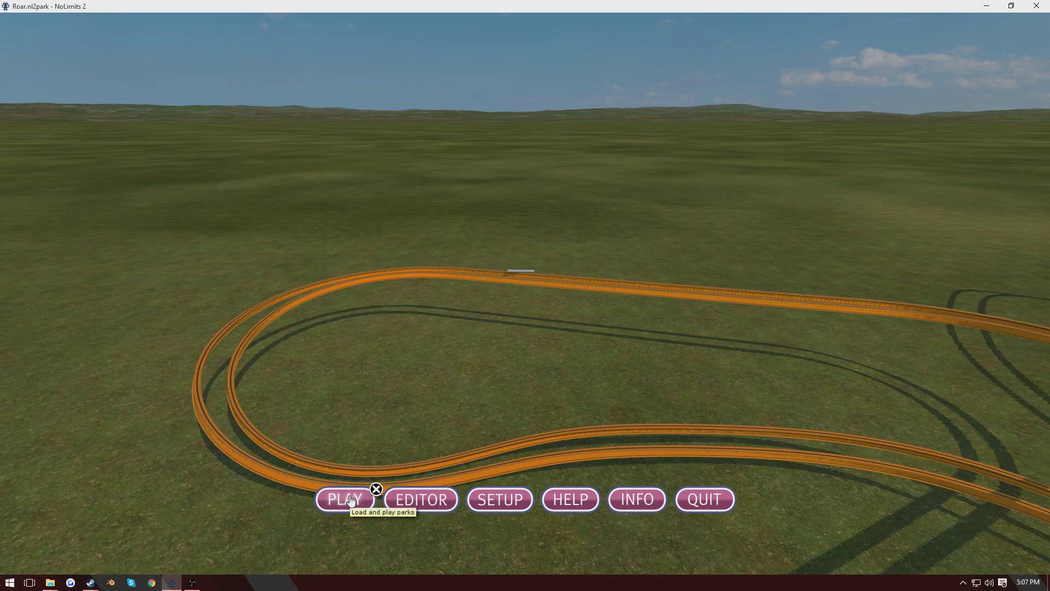
pyautogui.click(351, 500)
pyautogui.press('d')
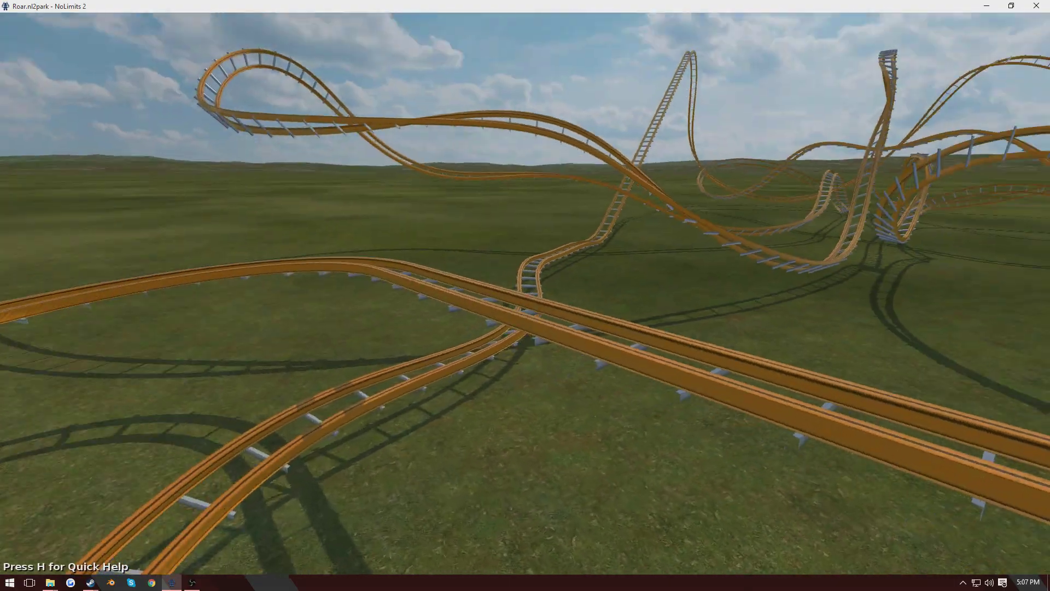
pyautogui.press('w')
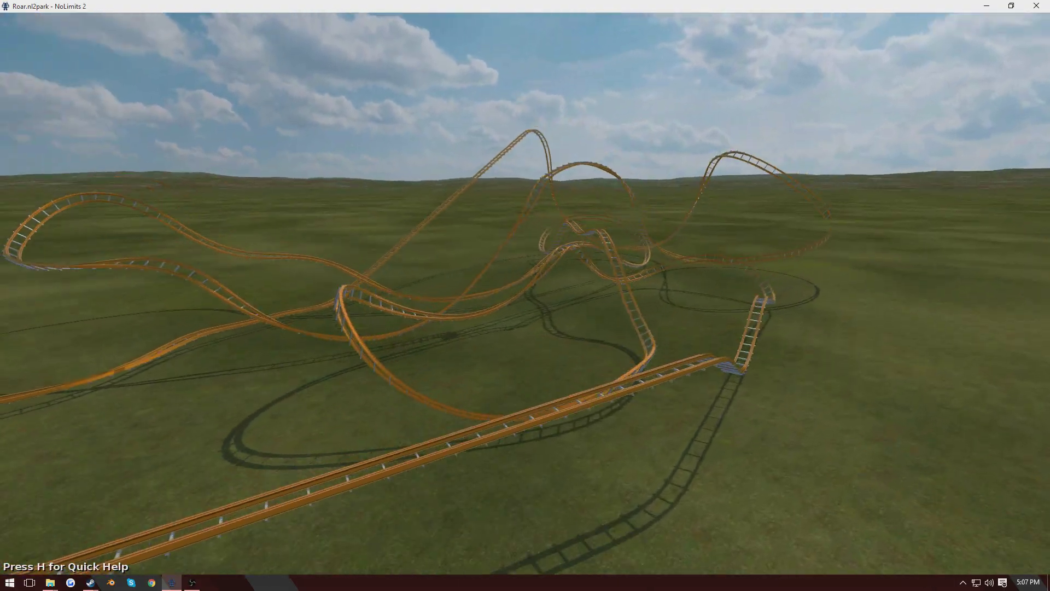
pyautogui.press('w')
pyautogui.press('d')
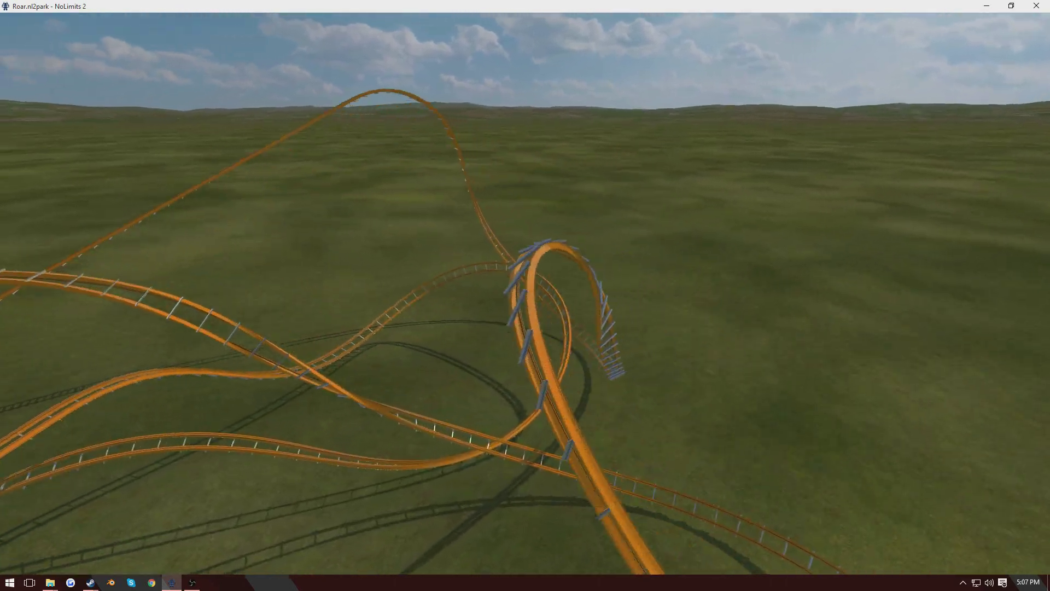
pyautogui.press('w')
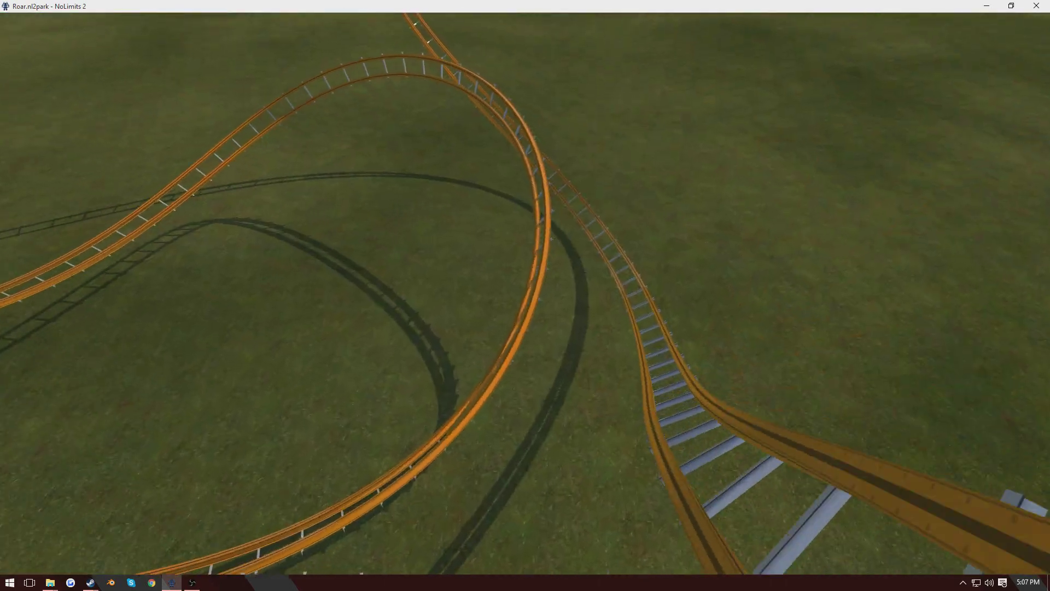
pyautogui.press('Escape')
pyautogui.click(420, 499)
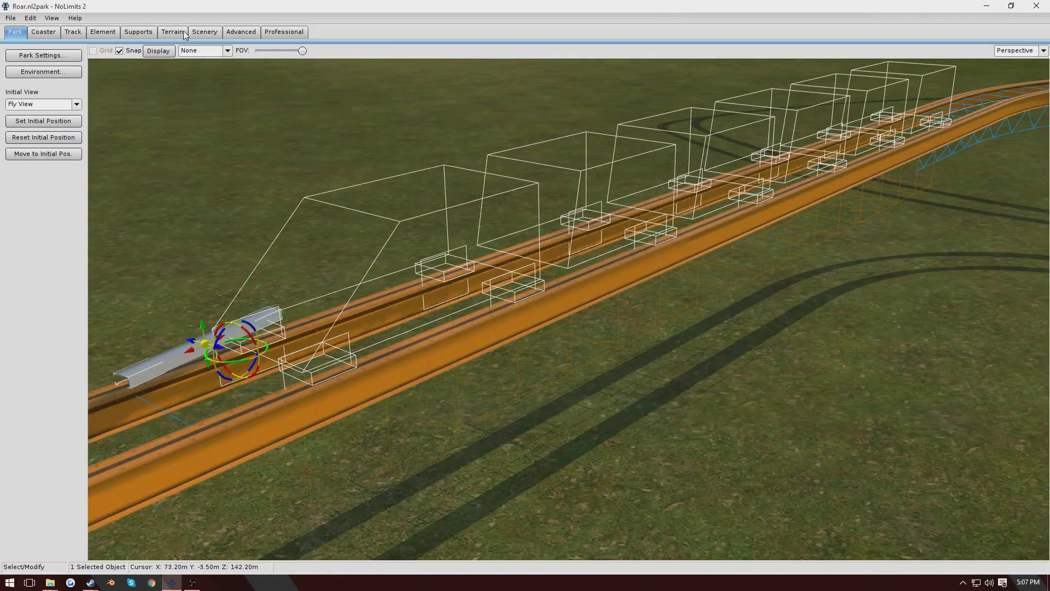
# - Choose Connectors from the Desktop\RMCRAILS\Details folder and start adding it as a scene object
pyautogui.click(205, 32)
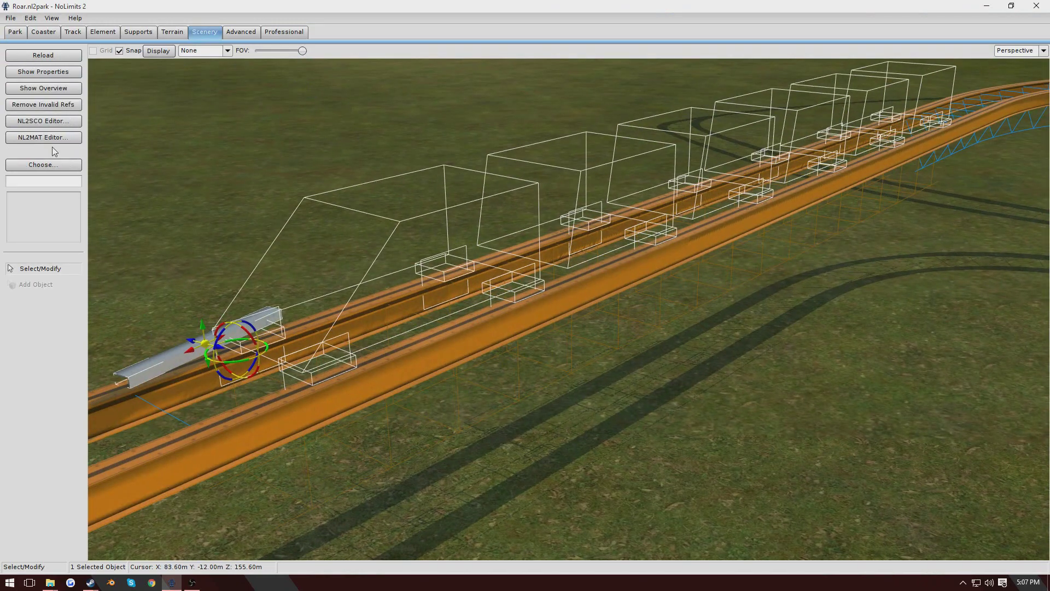
pyautogui.click(43, 165)
pyautogui.doubleClick(484, 213)
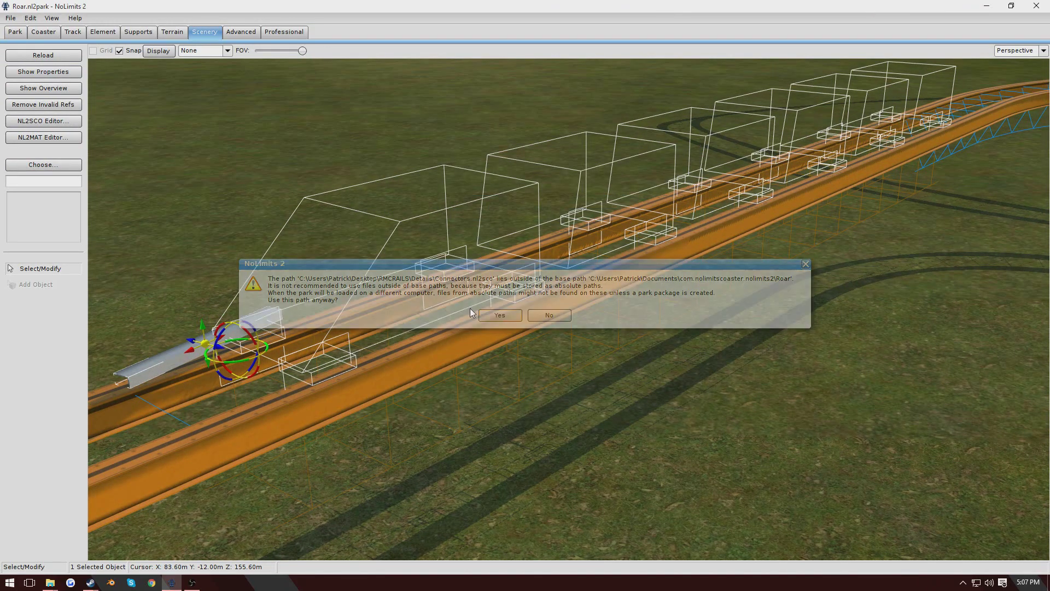
pyautogui.click(497, 316)
pyautogui.click(43, 285)
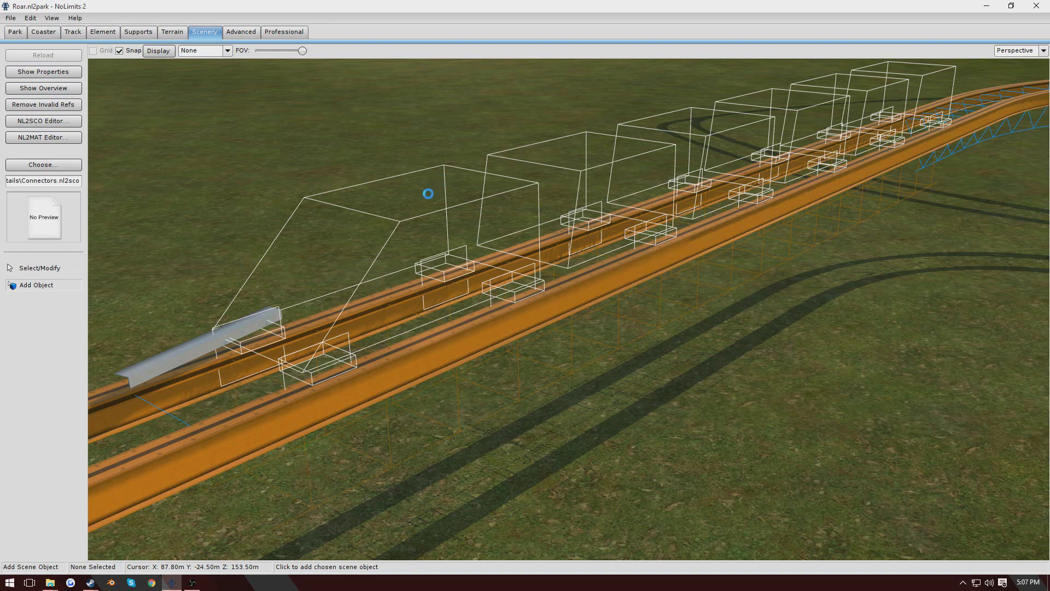
# - Choose Connectors2 from the Details folder, accept its absolute path, and switch back to selecting and modifying objects
pyautogui.click(44, 165)
pyautogui.doubleClick(465, 234)
pyautogui.click(498, 315)
pyautogui.click(61, 267)
# - Select the Connectors and Connectors2 objects and move them together next to the train, one on each side of the track
pyautogui.moveTo(416, 247); pyautogui.dragTo(395, 192, button='right')
pyautogui.press('w')
pyautogui.moveTo(370, 193); pyautogui.dragTo(651, 470)
pyautogui.moveTo(651, 470); pyautogui.dragTo(670, 509, button='right')
pyautogui.moveTo(400, 131); pyautogui.dragTo(387, 172, button='right')
pyautogui.click(644, 212)
pyautogui.moveTo(252, 124); pyautogui.dragTo(458, 198)
pyautogui.moveTo(385, 150); pyautogui.dragTo(716, 131)
pyautogui.moveTo(691, 96); pyautogui.dragTo(906, 329)
pyautogui.moveTo(794, 271); pyautogui.dragTo(834, 244)
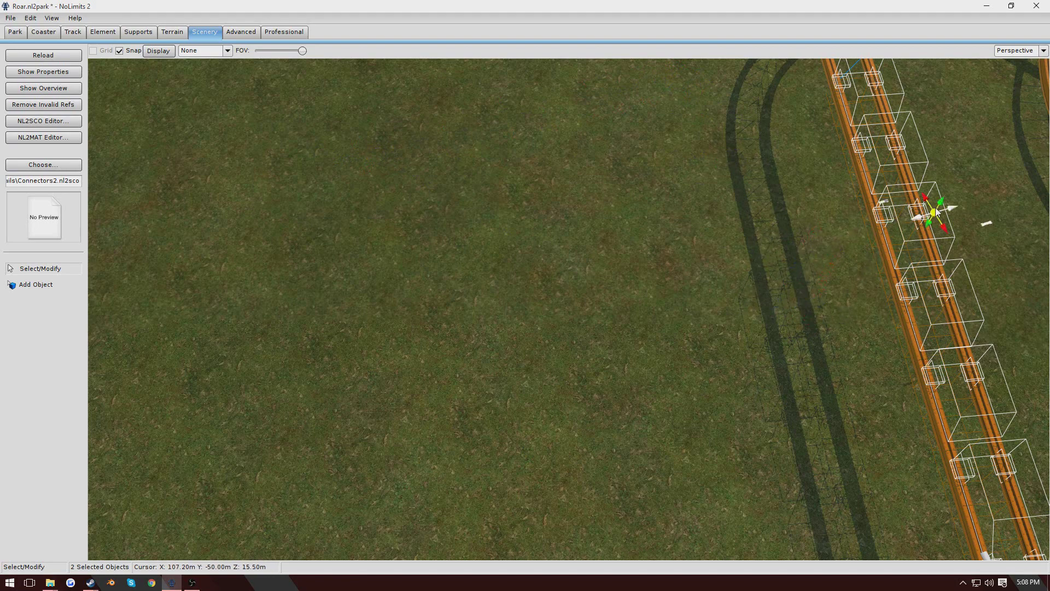
pyautogui.moveTo(904, 212); pyautogui.dragTo(910, 200)
pyautogui.moveTo(911, 200); pyautogui.dragTo(925, 178, button='right')
pyautogui.click(925, 180)
# - Colour the Connectors2 object with the rails' orange and set its script name to 973
pyautogui.doubleClick(876, 287)
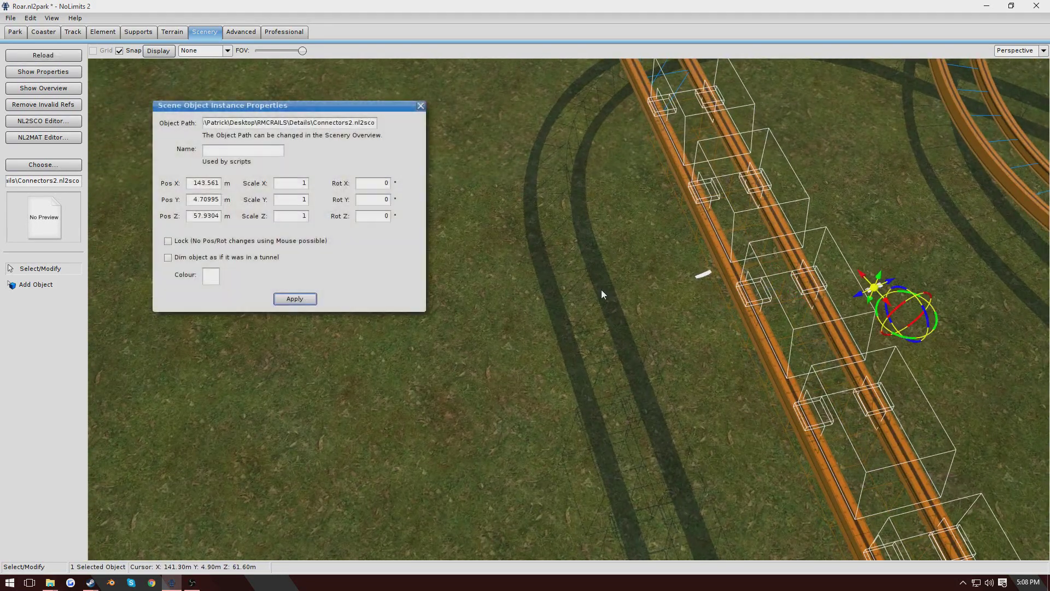
pyautogui.click(211, 277)
pyautogui.click(476, 403)
pyautogui.click(598, 192)
pyautogui.write('98')
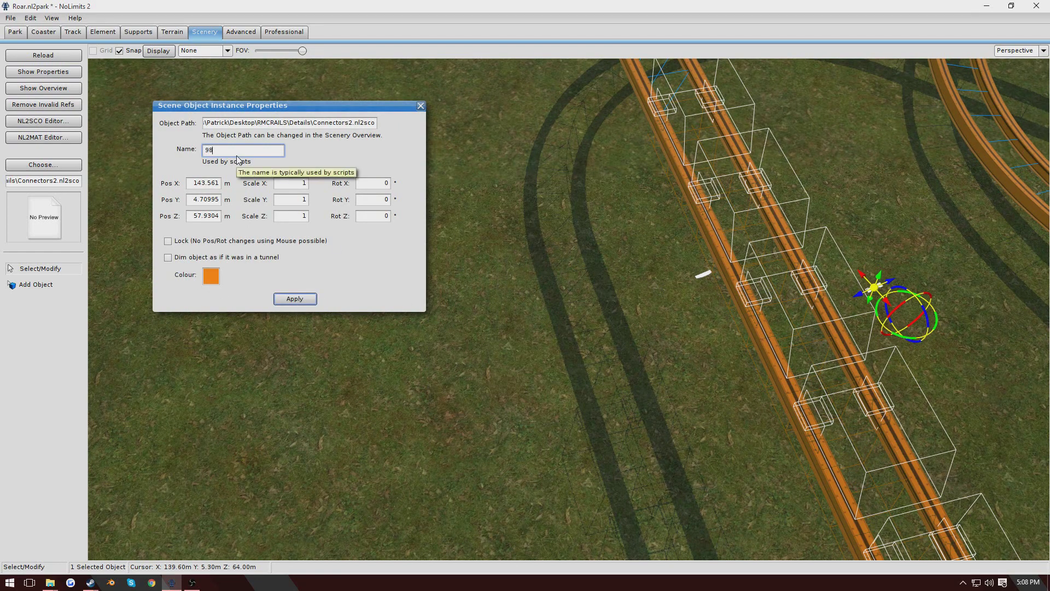
pyautogui.write('3')
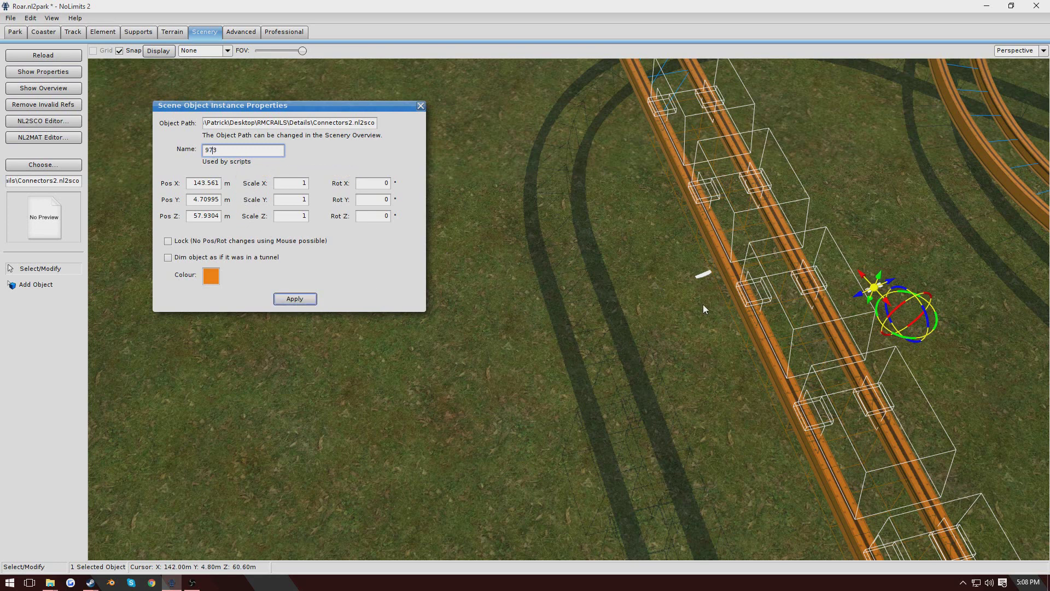
# - Enter the track length as the Connectors object's script name, apply the rails' orange colour, and close its properties
pyautogui.click(704, 280)
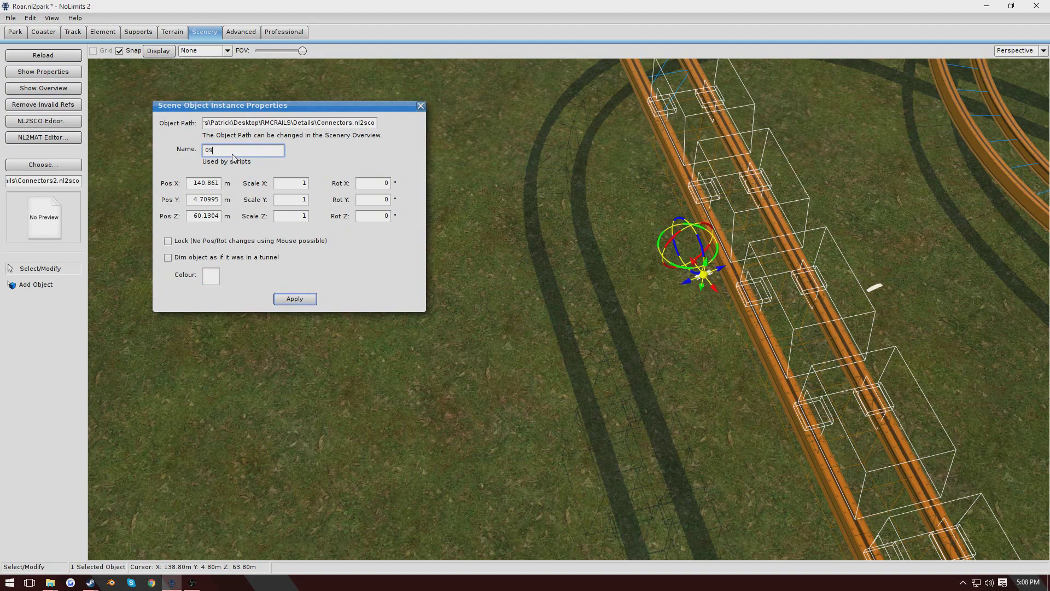
pyautogui.click(207, 278)
pyautogui.click(474, 400)
pyautogui.press('Return')
pyautogui.click(421, 106)
# - Inspect the coaster with its connectors in play mode and return to the editor
pyautogui.click(549, 184)
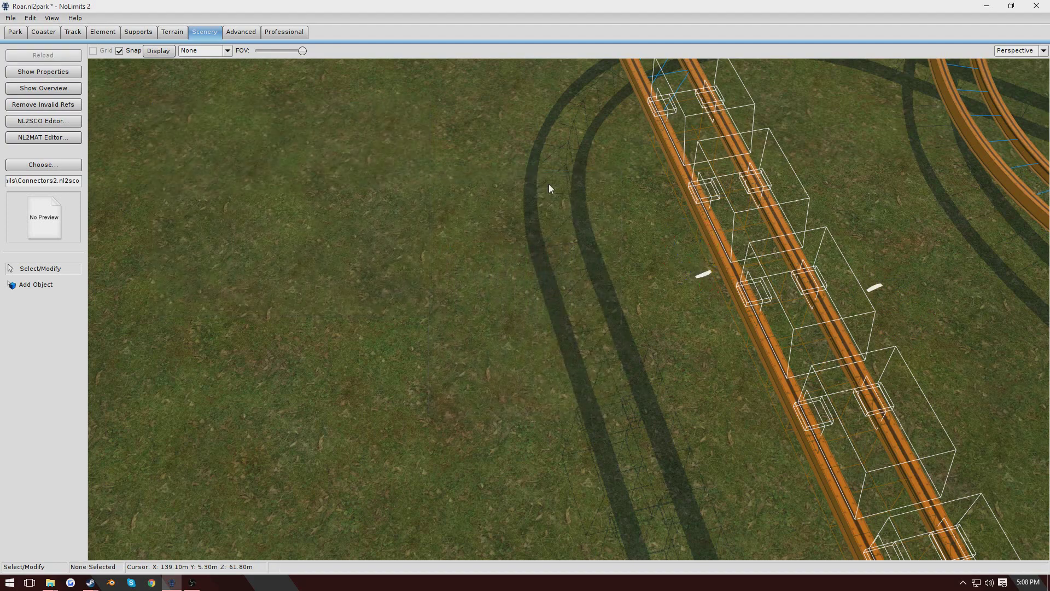
pyautogui.moveTo(549, 184); pyautogui.dragTo(241, 176, button='right')
pyautogui.scroll(5, 467, 235)
pyautogui.click(637, 206)
pyautogui.scroll(2, 637, 206)
pyautogui.moveTo(686, 207); pyautogui.dragTo(609, 188, button='middle')
pyautogui.click(518, 239)
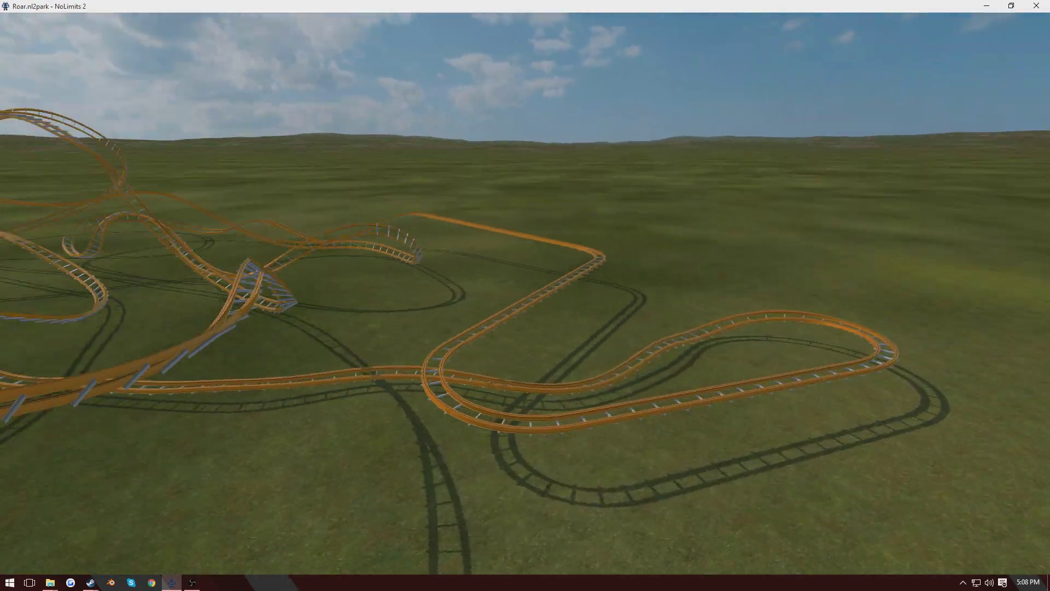
pyautogui.click(411, 499)
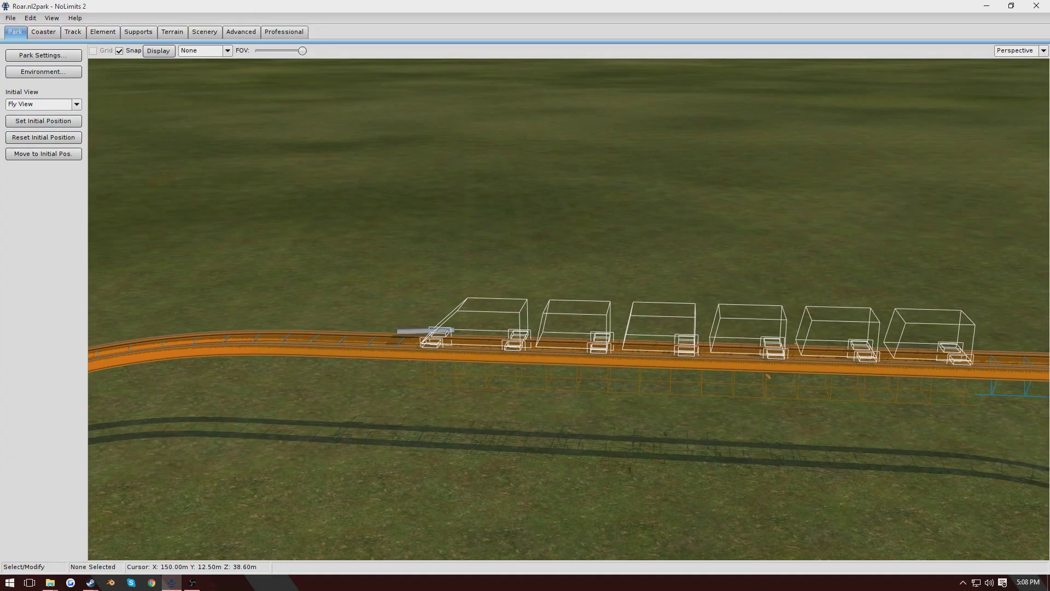
# - Choose Front2 from the Desktop\RMCRAILS\Cars folder as the scene object to add
pyautogui.click(74, 166)
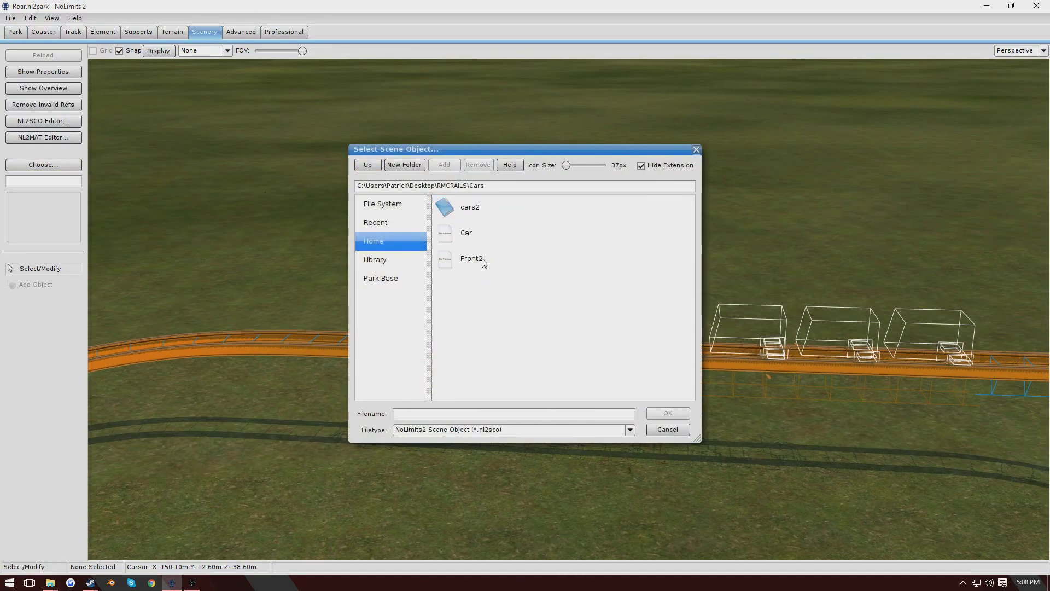
pyautogui.doubleClick(482, 260)
pyautogui.click(500, 315)
pyautogui.click(38, 285)
# - Add the Front2 scene object at the front of the train, undoing the first placement and placing it again
pyautogui.scroll(5, 465, 323)
pyautogui.moveTo(533, 347); pyautogui.dragTo(573, 367, button='right')
pyautogui.click(536, 350)
pyautogui.hotkey('ctrl', 'z')
pyautogui.scroll(3, 573, 367)
pyautogui.click(523, 391)
# - Choose Car from the Cars folder, add it on the track behind Front2, and dismiss the material warning and messages
pyautogui.scroll(-3, 523, 392)
pyautogui.click(46, 165)
pyautogui.doubleClick(497, 233)
pyautogui.click(502, 314)
pyautogui.moveTo(584, 317); pyautogui.dragTo(543, 311, button='right')
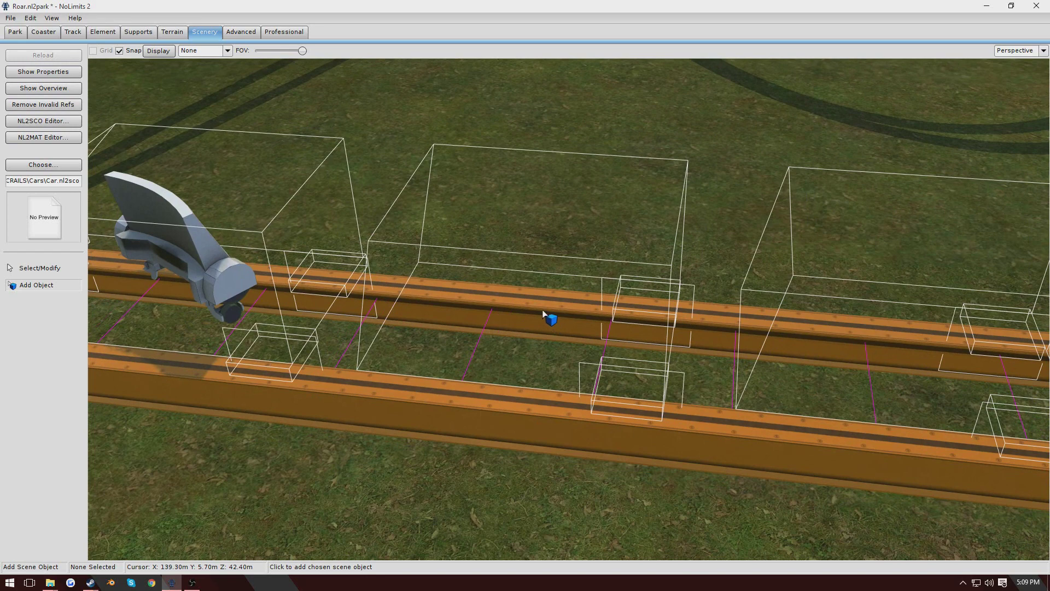
pyautogui.click(633, 304)
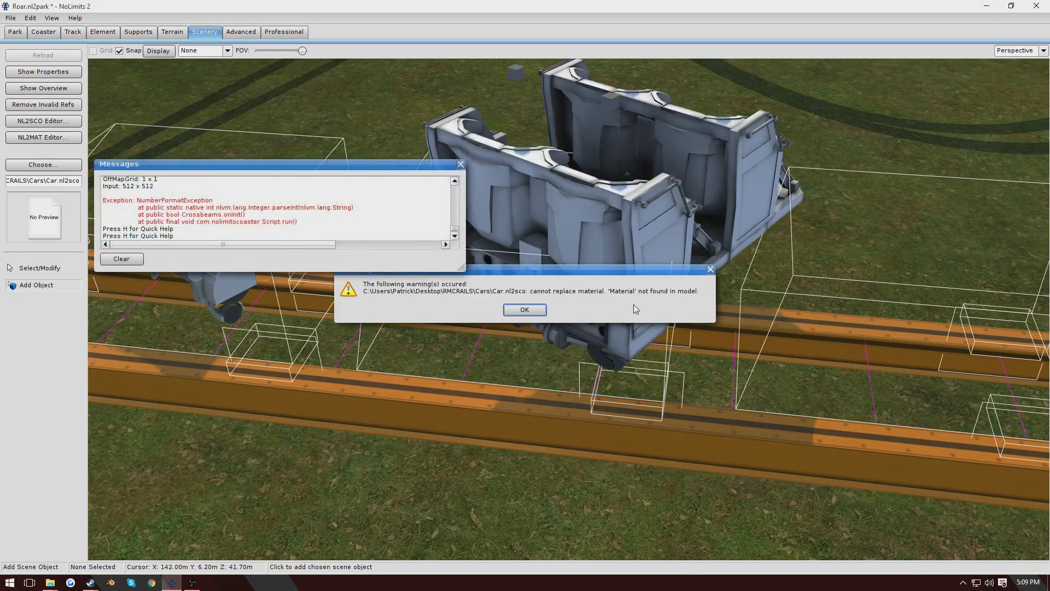
pyautogui.click(527, 310)
pyautogui.click(460, 163)
# - Add several more Car scene objects near the train behind the Front2 object
pyautogui.click(435, 287)
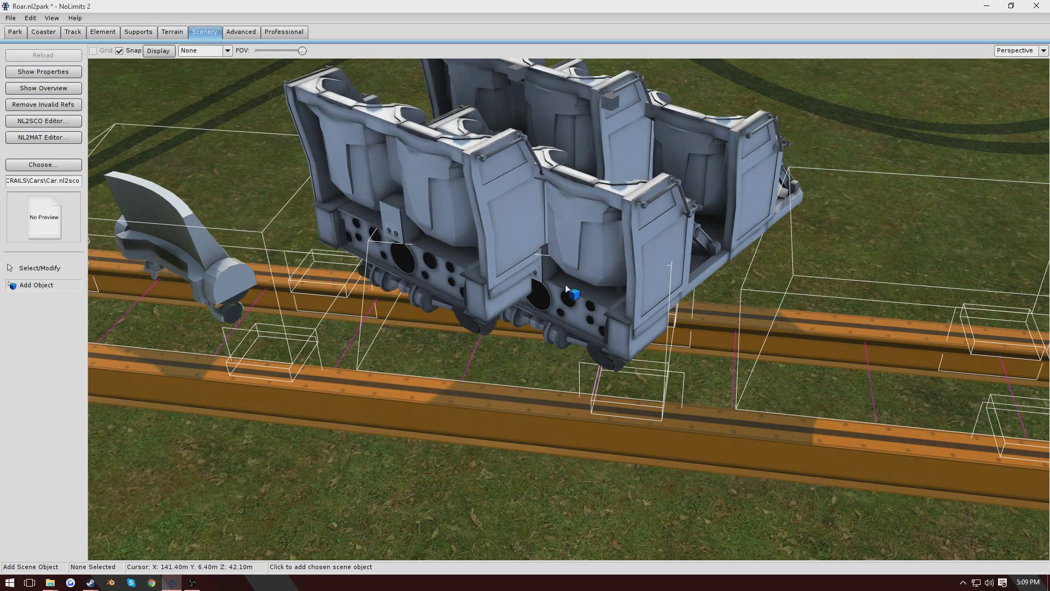
pyautogui.click(659, 311)
pyautogui.click(579, 326)
pyautogui.click(812, 375)
pyautogui.click(415, 433)
pyautogui.moveTo(414, 434); pyautogui.dragTo(461, 336, button='right')
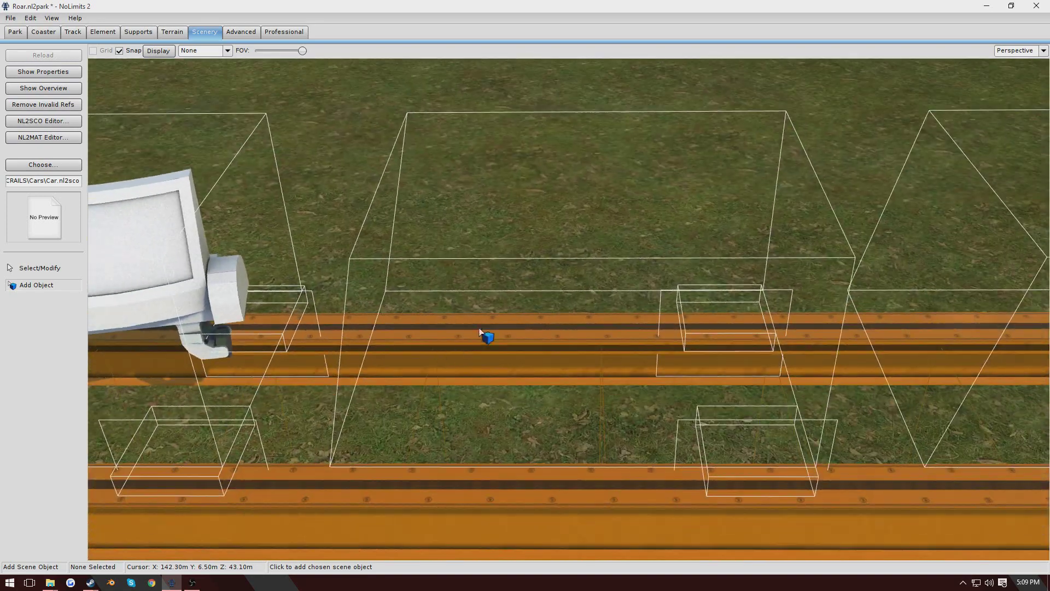
pyautogui.scroll(-3, 547, 305)
pyautogui.click(625, 281)
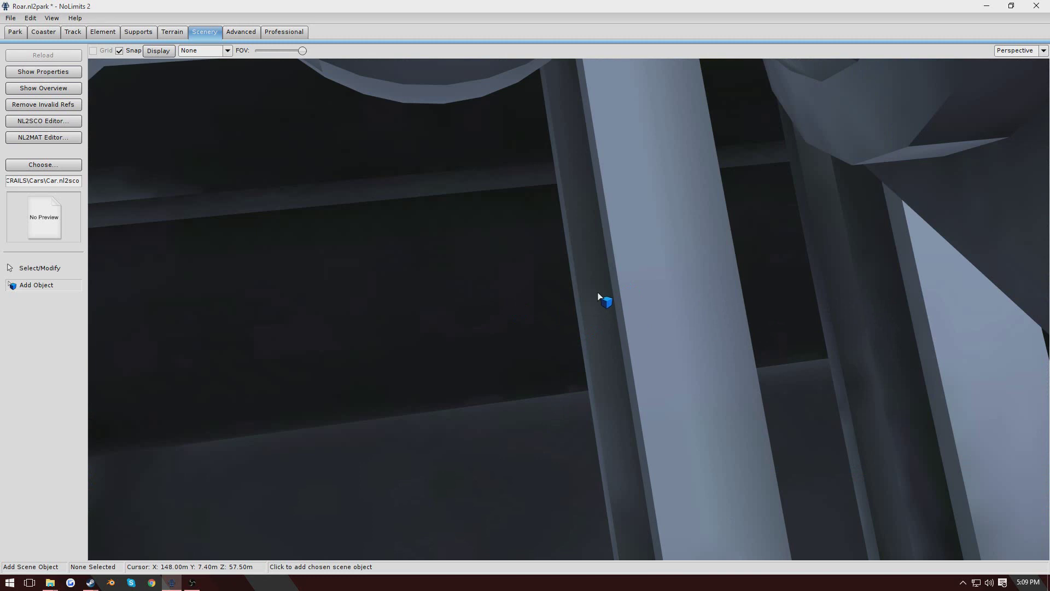
pyautogui.scroll(5, 598, 294)
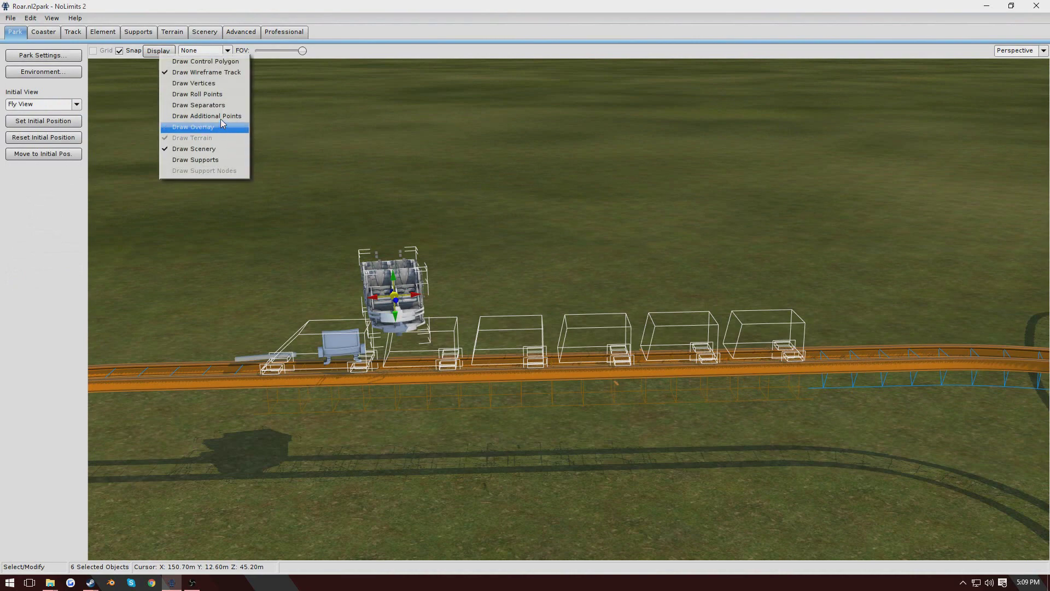
# - Toggle the Draw Overlay display option, then open the RMC coaster's properties and confirm them
pyautogui.click(221, 122)
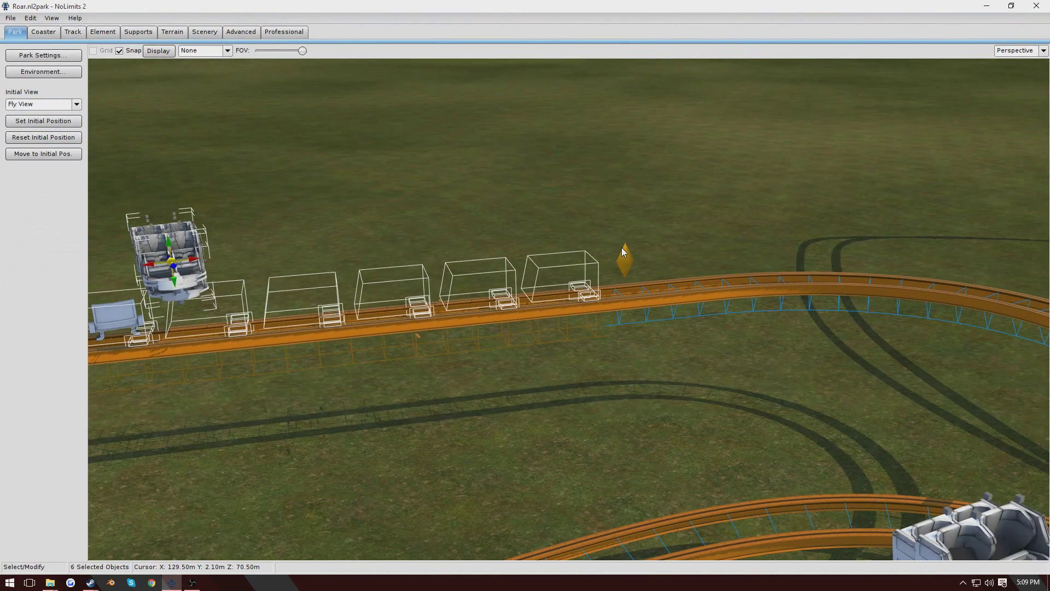
pyautogui.doubleClick(622, 248)
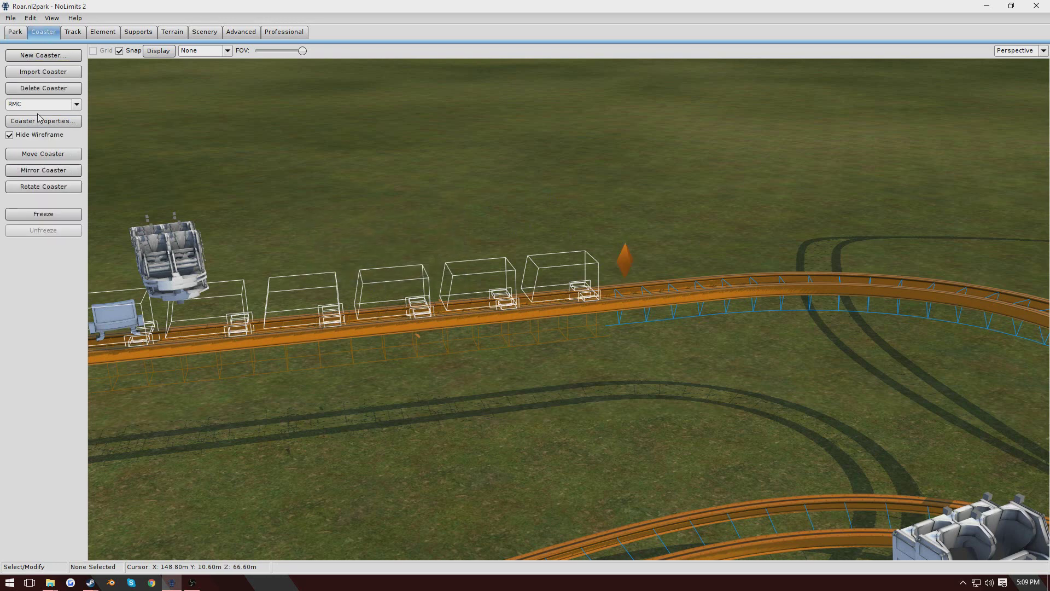
pyautogui.click(39, 120)
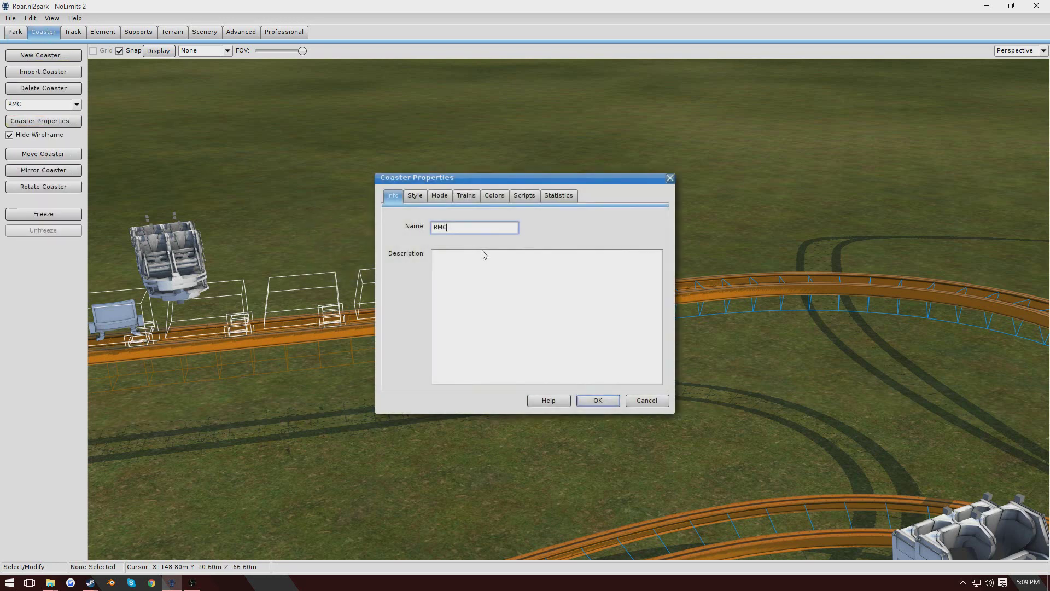
pyautogui.click(610, 402)
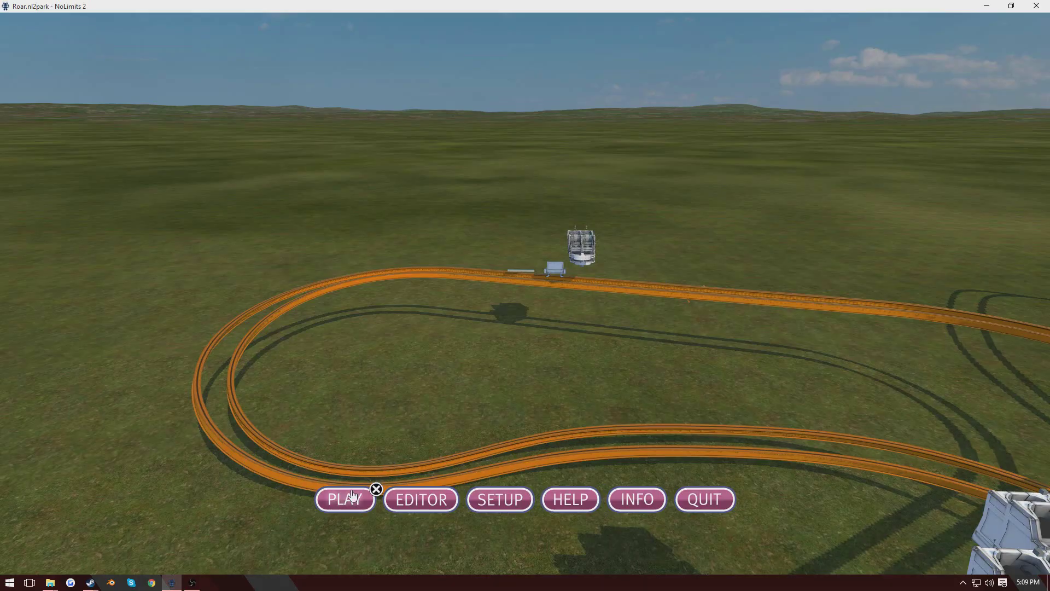
# - Watch both trains on the track in play mode and return to the editor
pyautogui.click(355, 496)
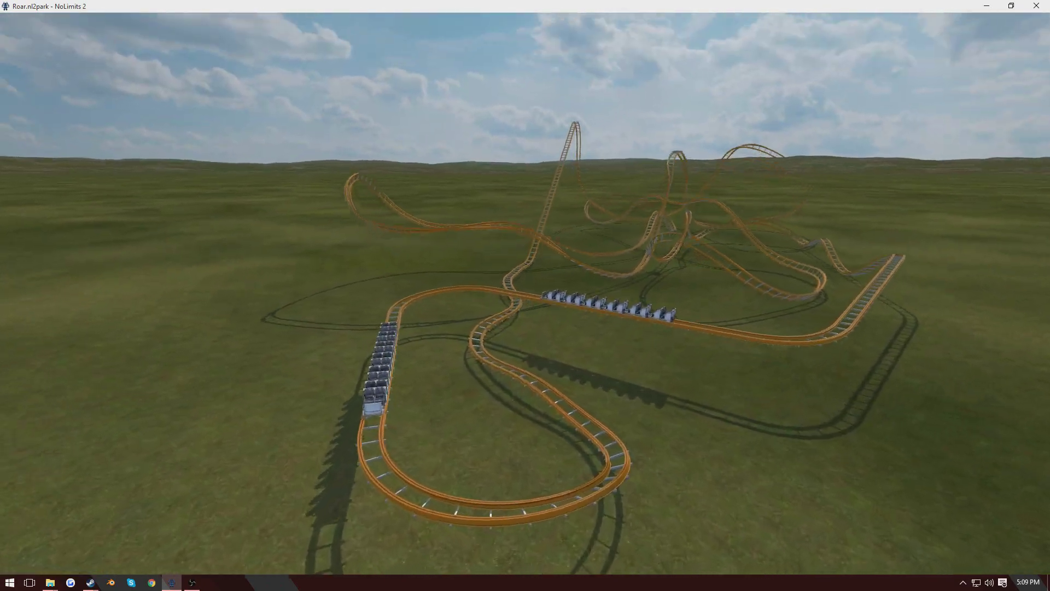
pyautogui.press('Escape')
pyautogui.click(405, 498)
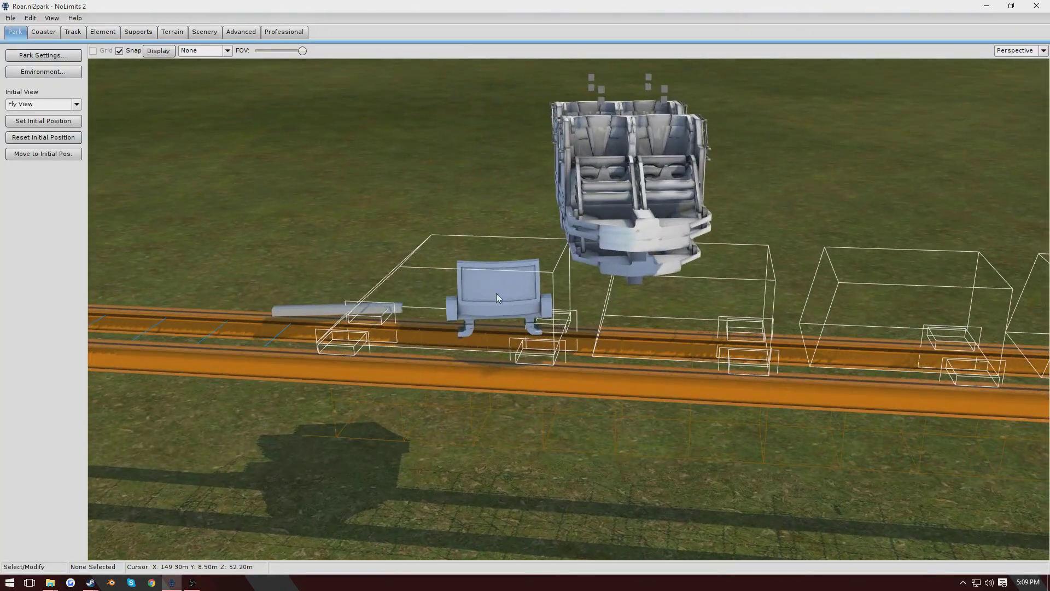
# - Open the properties of the front scene object at the head of the train and recolor it orange
pyautogui.doubleClick(496, 297)
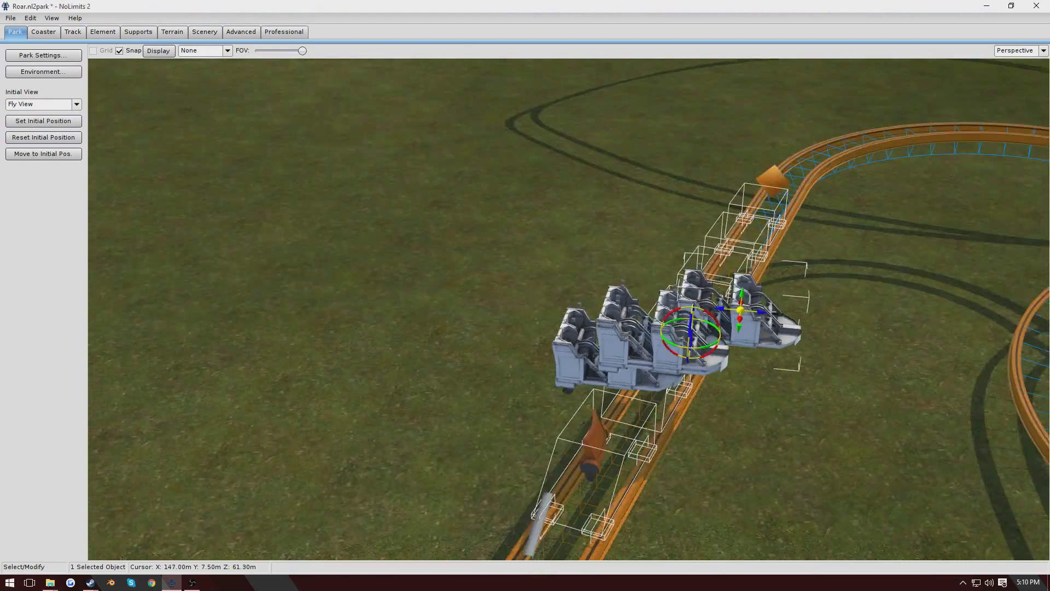
pyautogui.moveTo(230, 107); pyautogui.dragTo(325, 108, button='right')
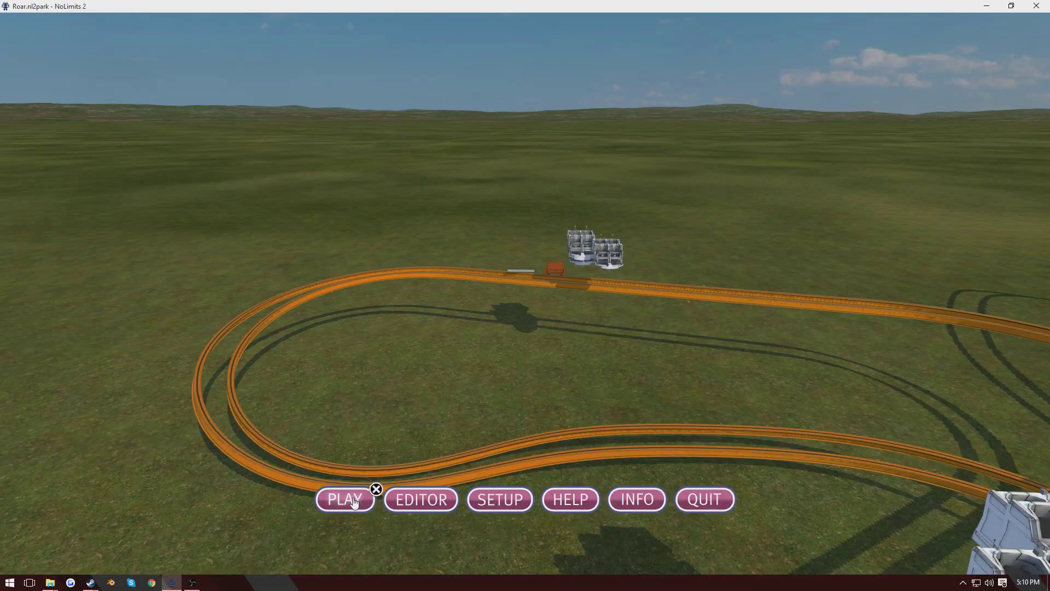
# - Check the orange front piece from the train in play mode, return to the editor and look over the whole RMC track layout
pyautogui.click(354, 502)
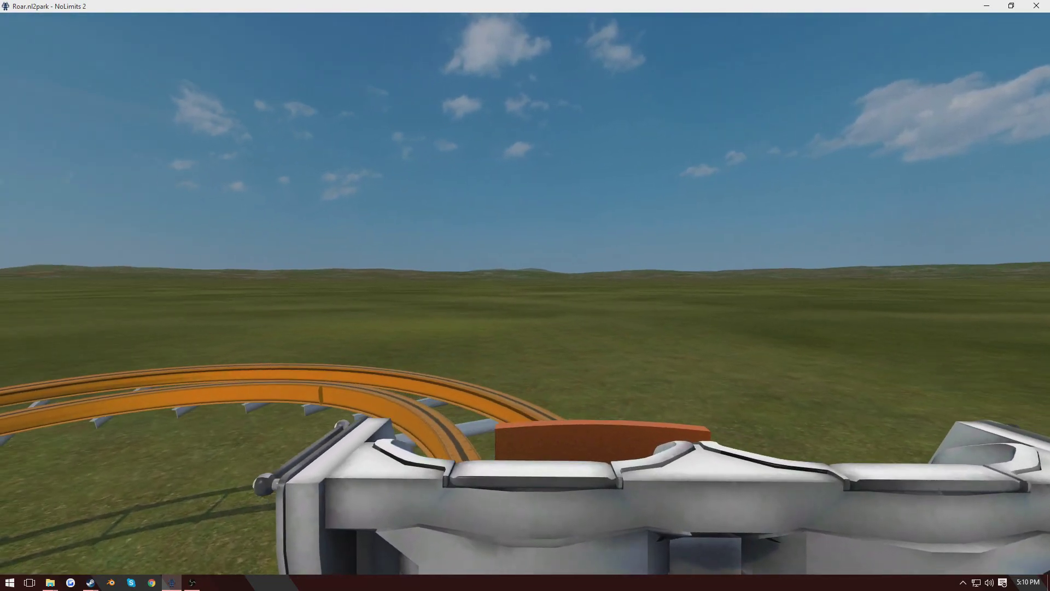
pyautogui.press('Escape')
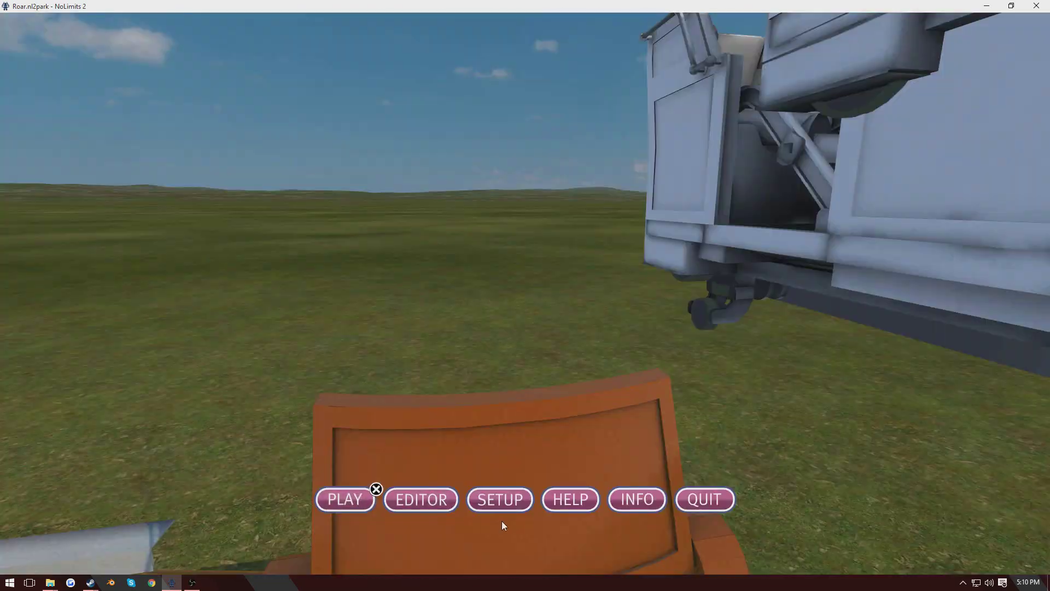
pyautogui.click(432, 499)
pyautogui.moveTo(509, 367)
pyautogui.mouseDown(button='right')
pyautogui.moveTo(591, 421)
pyautogui.moveTo(454, 383)
pyautogui.moveTo(552, 367)
pyautogui.moveTo(514, 361)
pyautogui.mouseUp(button='right')
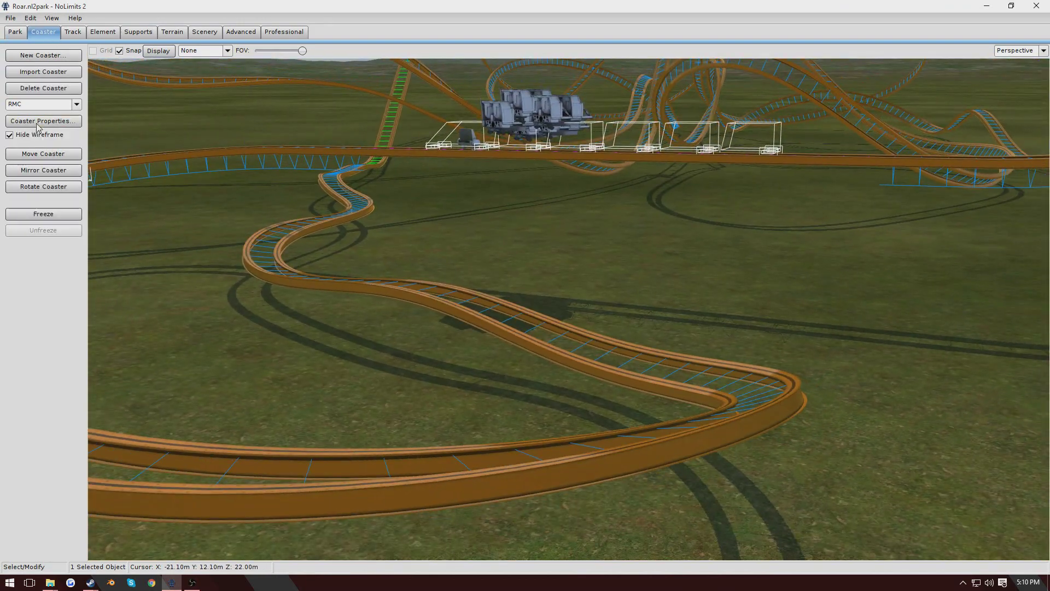
pyautogui.moveTo(569, 309); pyautogui.dragTo(176, 187, button='right')
pyautogui.moveTo(685, 186)
pyautogui.mouseDown(button='right')
pyautogui.moveTo(670, 246)
pyautogui.moveTo(694, 263)
pyautogui.moveTo(688, 190)
pyautogui.mouseUp(button='right')
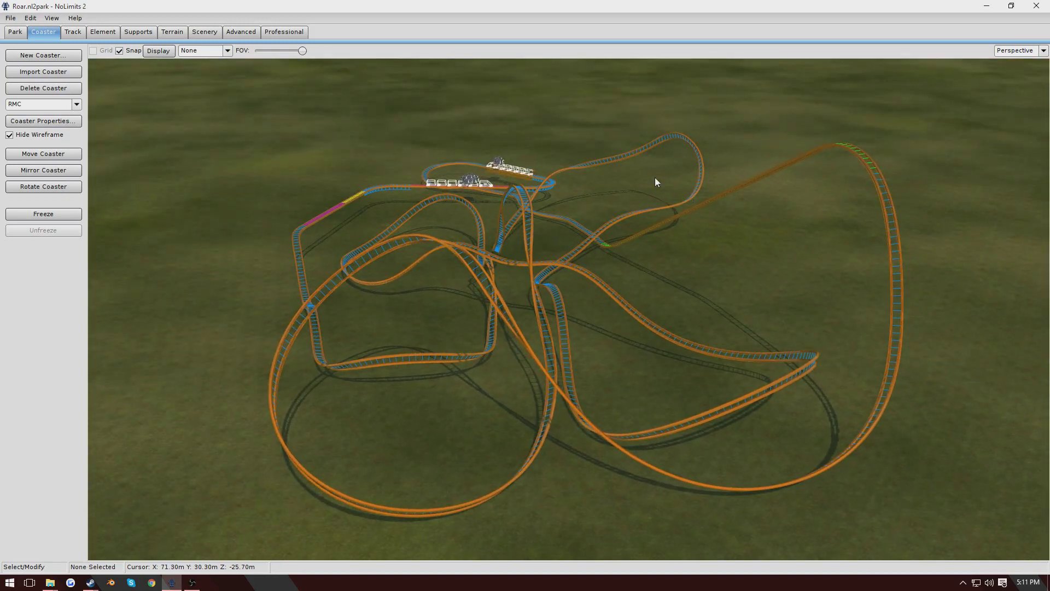